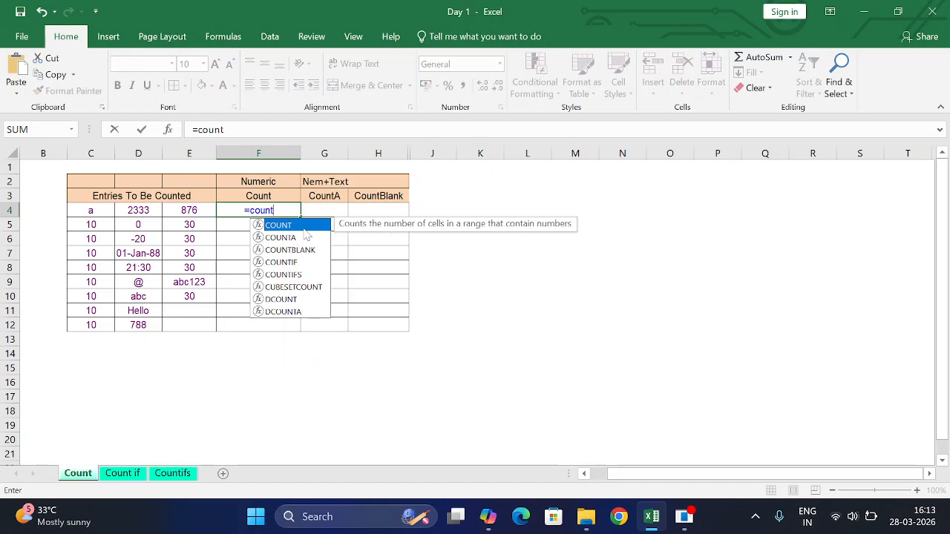
# Complete the COUNT formula in F4 with the range C4:E4 and fill it down to F12
pyautogui.write('(')
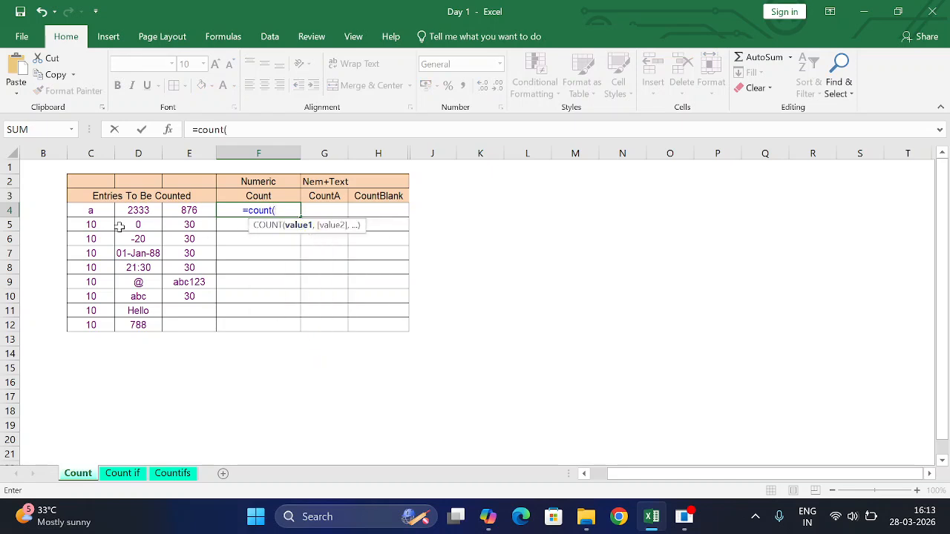
pyautogui.moveTo(89, 210); pyautogui.dragTo(180, 210)
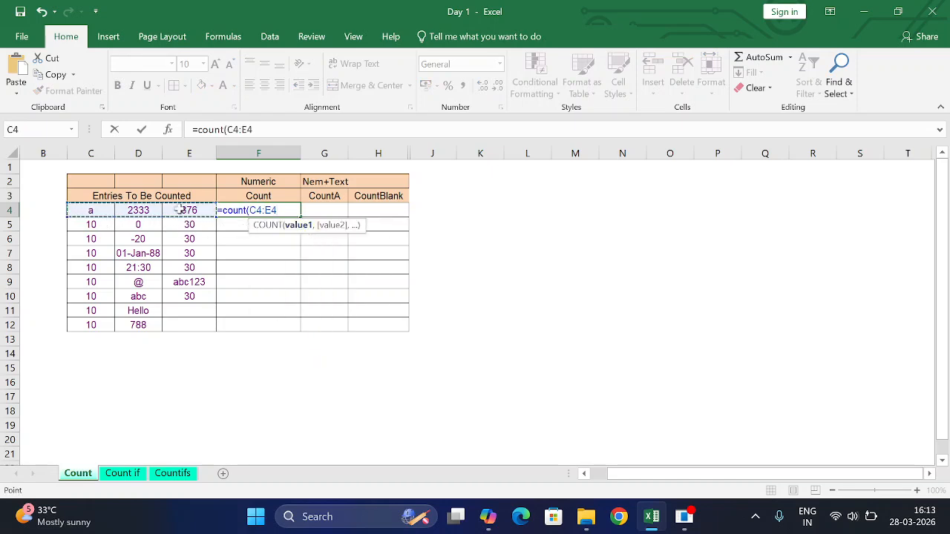
pyautogui.write(')')
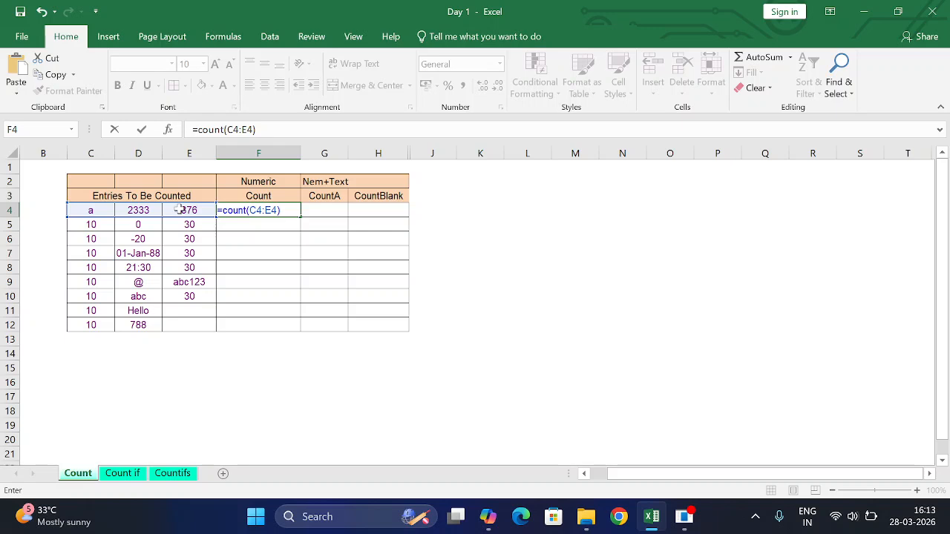
pyautogui.press('Return')
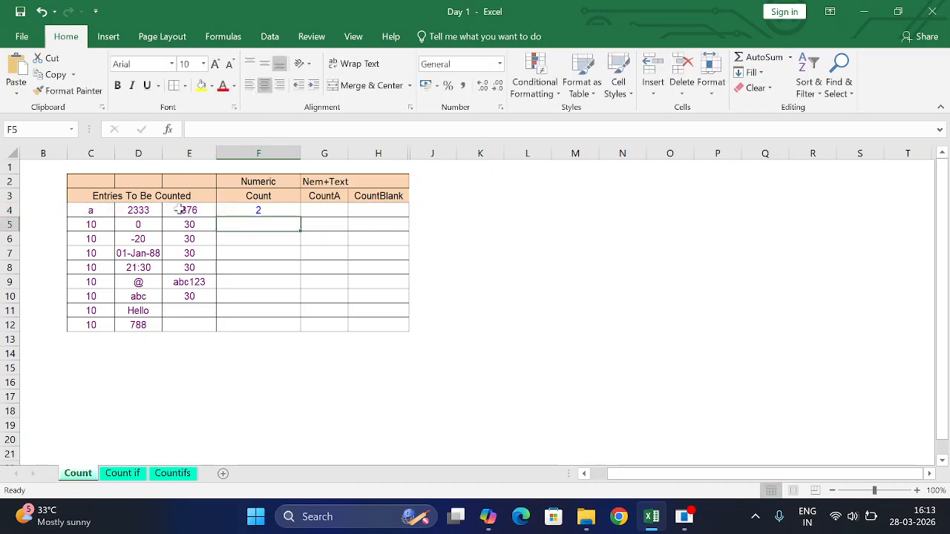
pyautogui.click(281, 209)
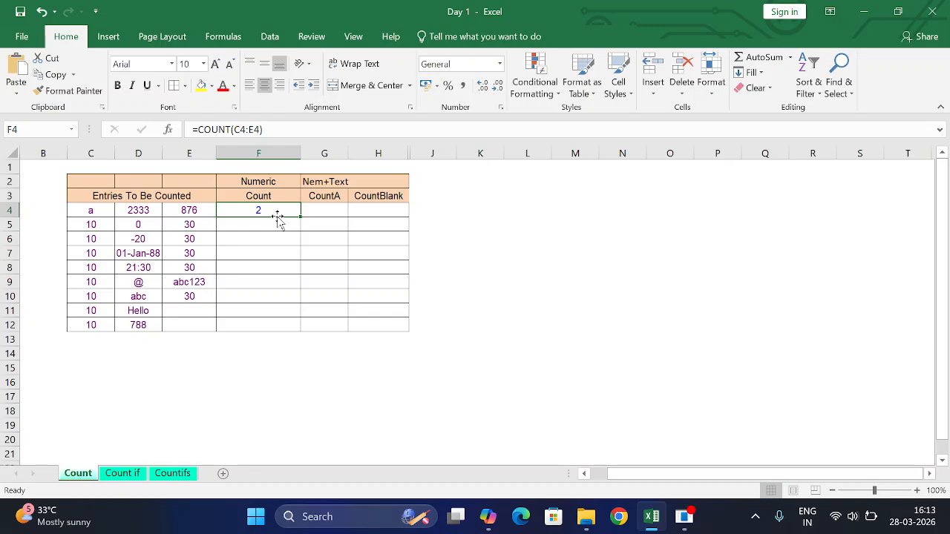
pyautogui.doubleClick(301, 217)
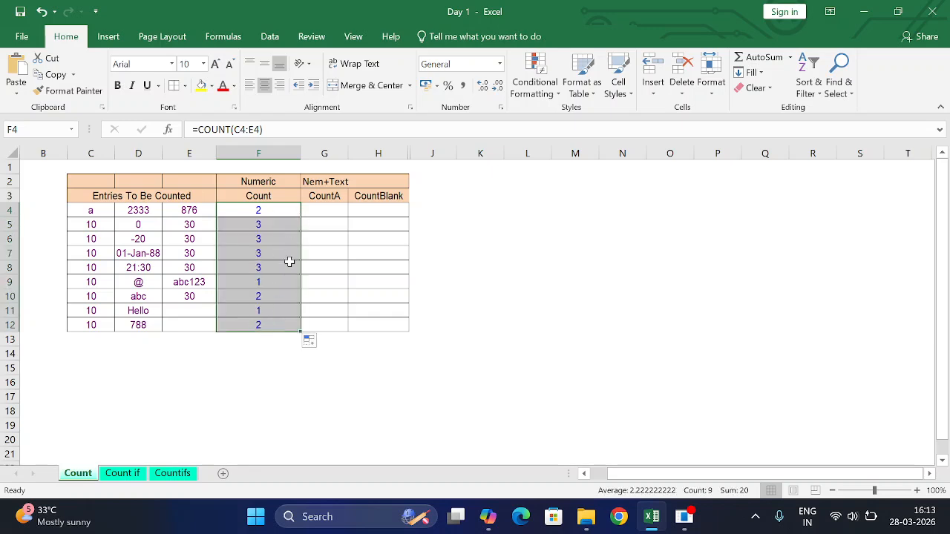
# Enter =COUNTA(C4:E4) in cell G4 to count the row's numeric and text entries
pyautogui.click(320, 215)
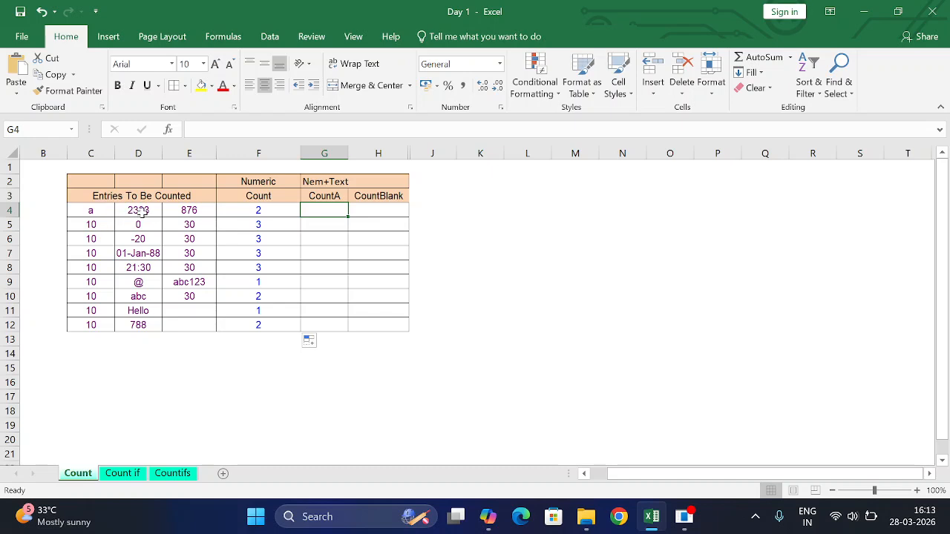
pyautogui.write('=counta(')
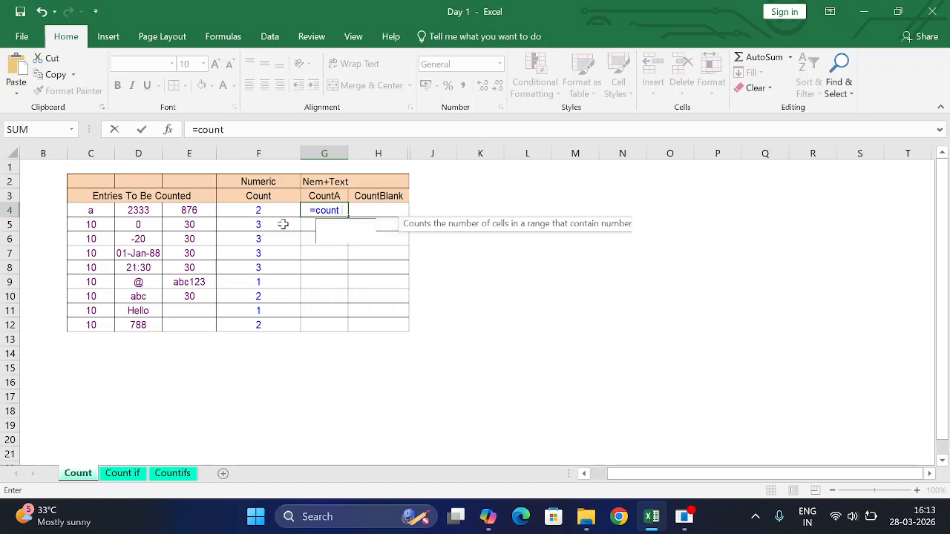
pyautogui.moveTo(89, 211); pyautogui.dragTo(187, 211)
pyautogui.write(')')
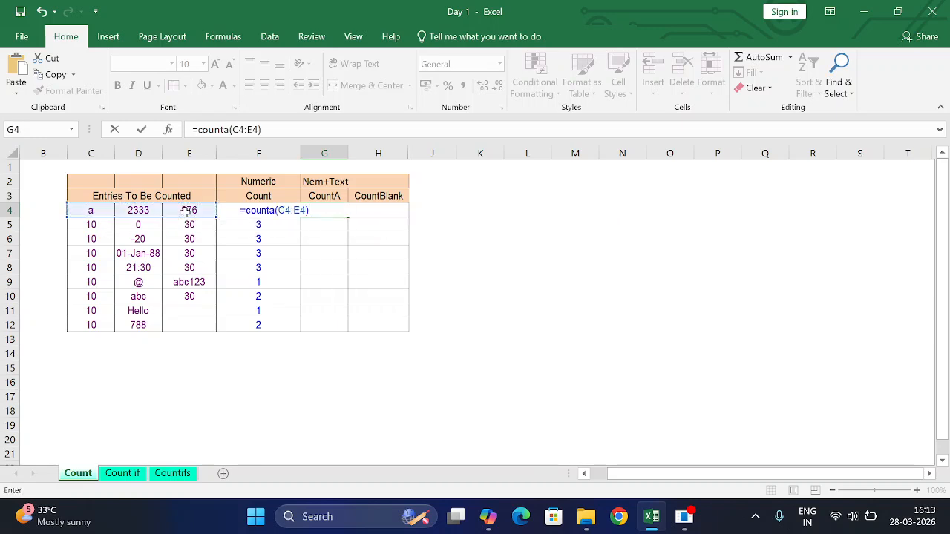
pyautogui.press('Return')
# Fill the COUNTA formula from G4 down to G12 and check row 11 against its entries in C11:E11
pyautogui.click(340, 213)
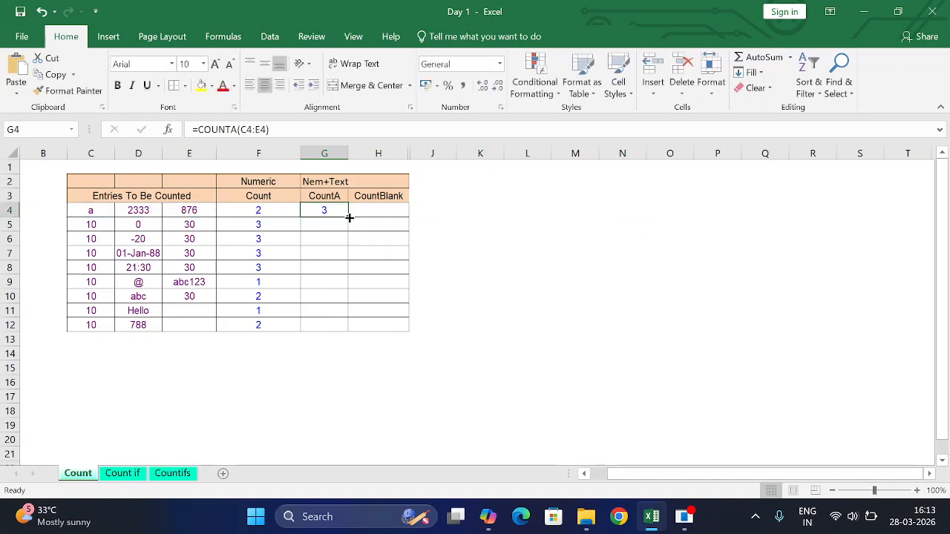
pyautogui.moveTo(347, 218); pyautogui.dragTo(349, 334)
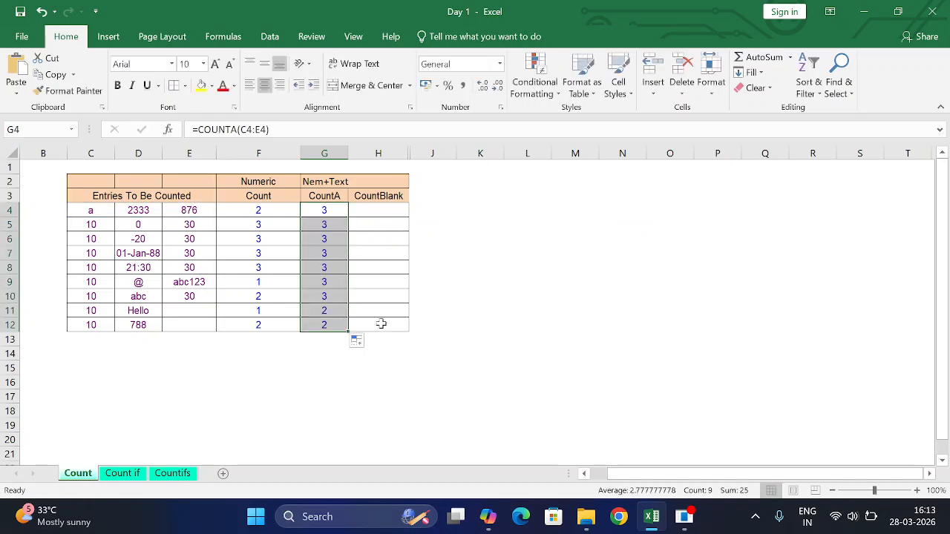
pyautogui.click(321, 312)
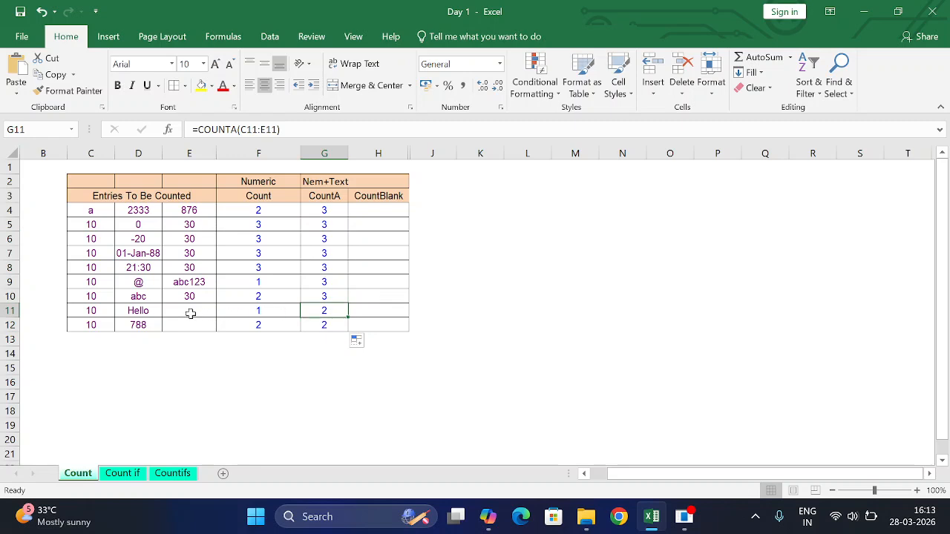
pyautogui.moveTo(97, 312); pyautogui.dragTo(169, 310)
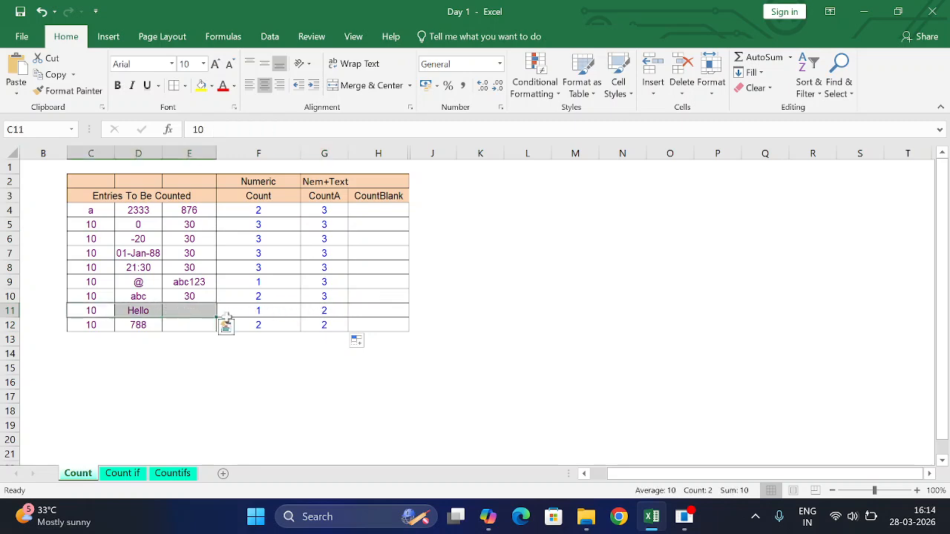
pyautogui.click(319, 311)
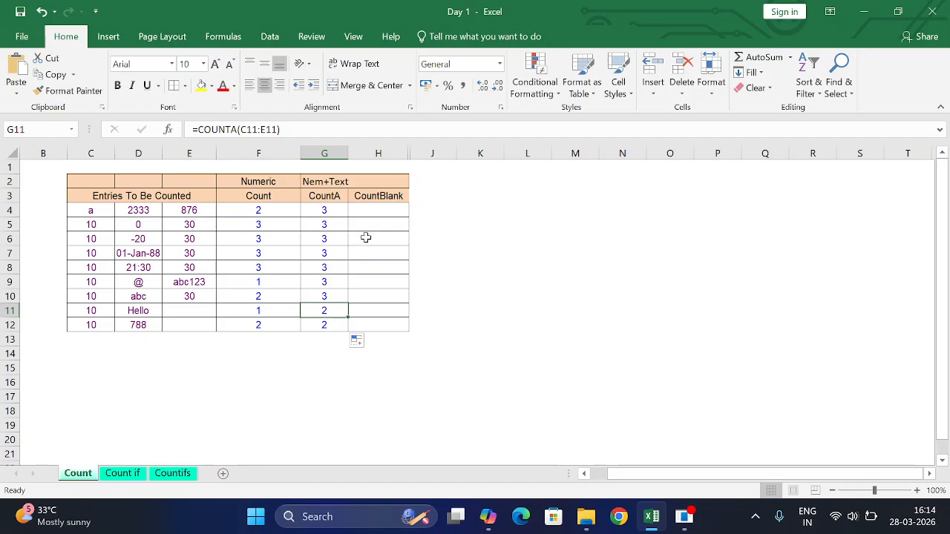
# Enter =COUNTBLANK(C4:E4) in cell H4 and fill it down to H12
pyautogui.click(375, 211)
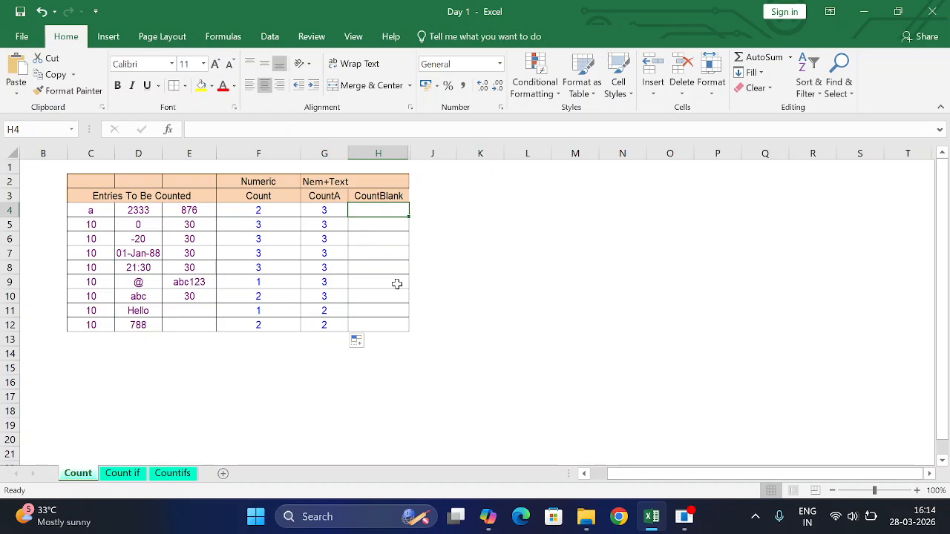
pyautogui.write('=co')
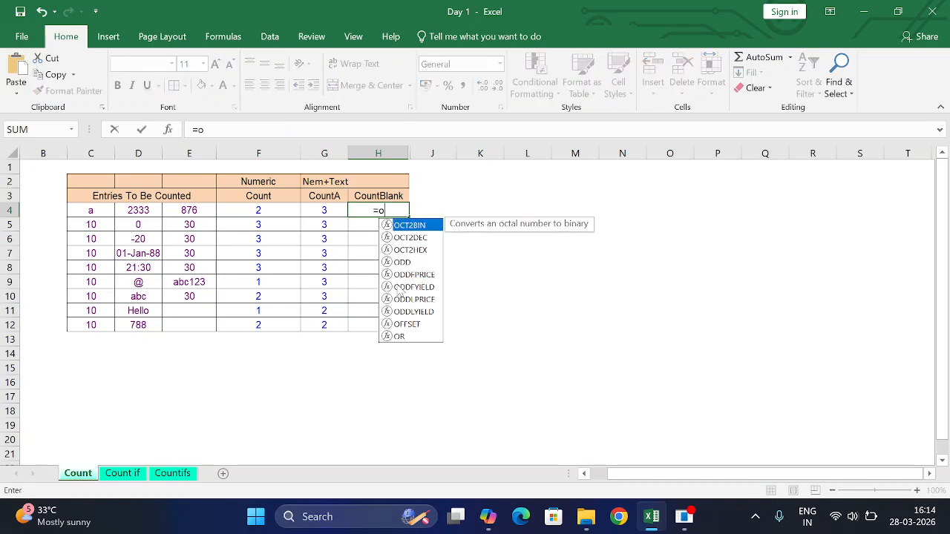
pyautogui.write('untb')
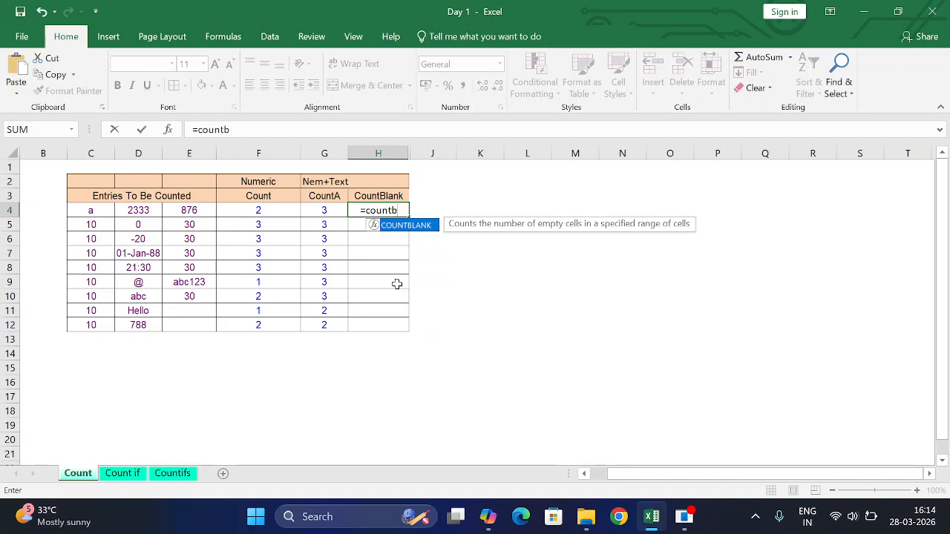
pyautogui.press('Tab')
pyautogui.moveTo(90, 215); pyautogui.dragTo(172, 223)
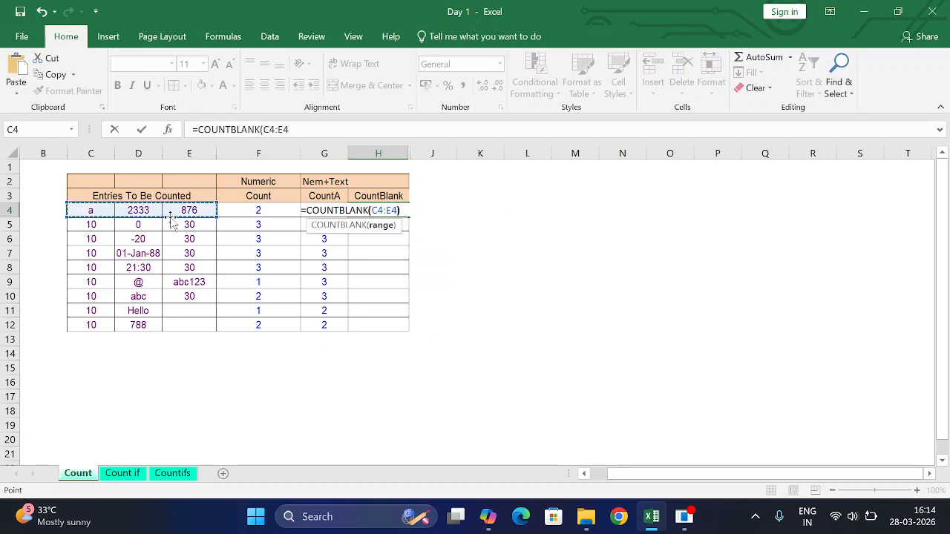
pyautogui.write(')')
pyautogui.press('Return')
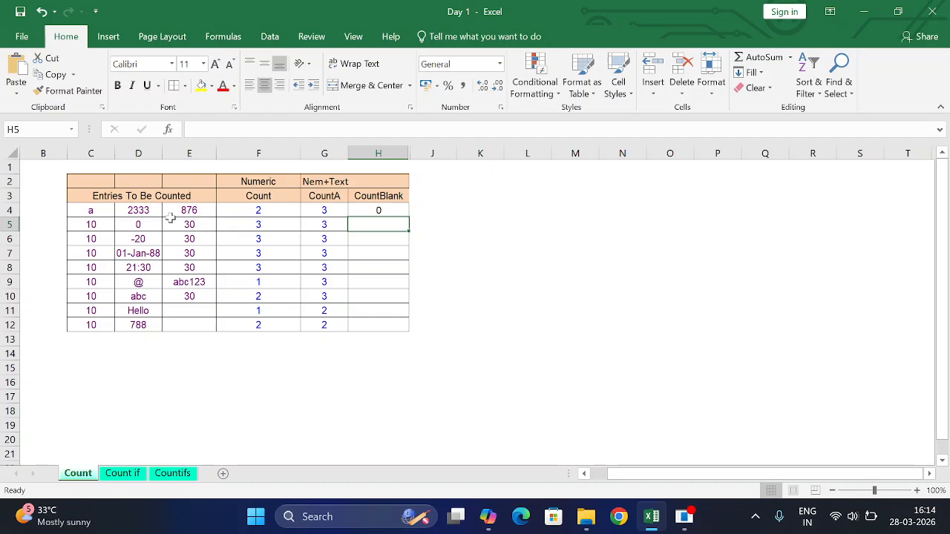
pyautogui.click(365, 211)
pyautogui.doubleClick(409, 216)
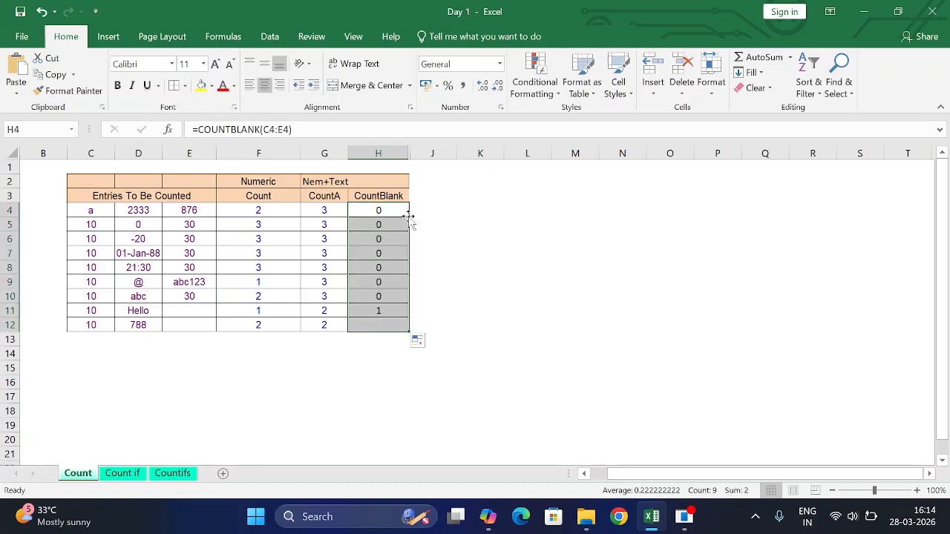
# Examine the COUNTBLANK results in H11:H12 and compare the Count, CountA and CountBlank columns
pyautogui.click(365, 374)
pyautogui.moveTo(381, 312); pyautogui.dragTo(380, 326)
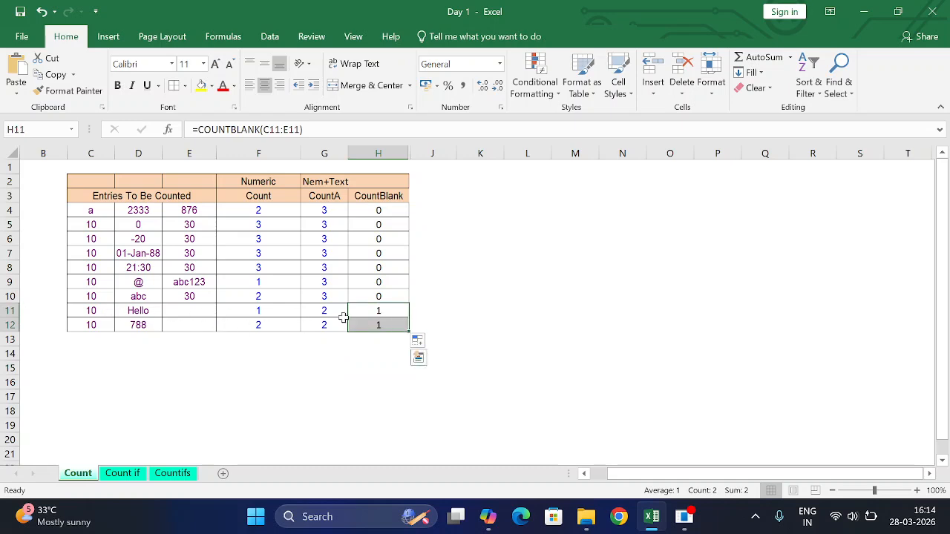
pyautogui.click(457, 312)
pyautogui.click(380, 312)
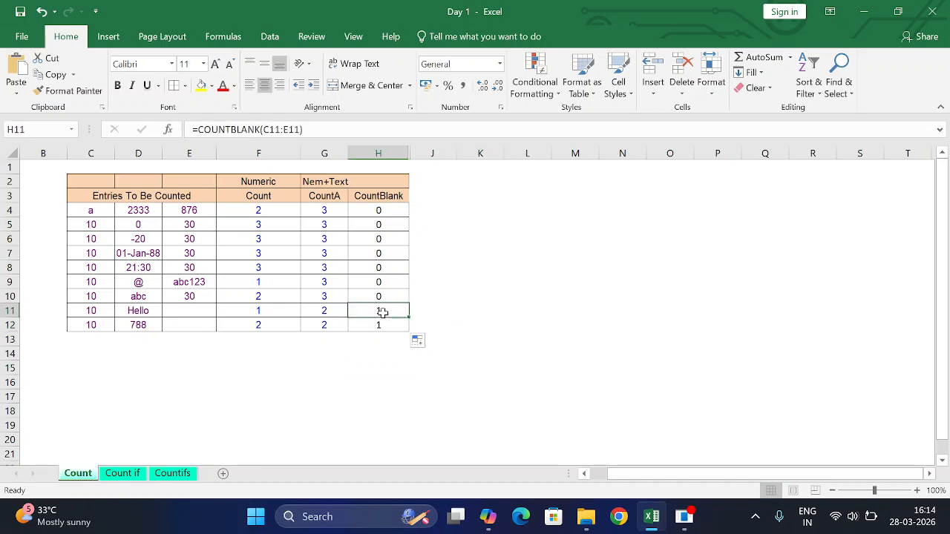
pyautogui.click(381, 325)
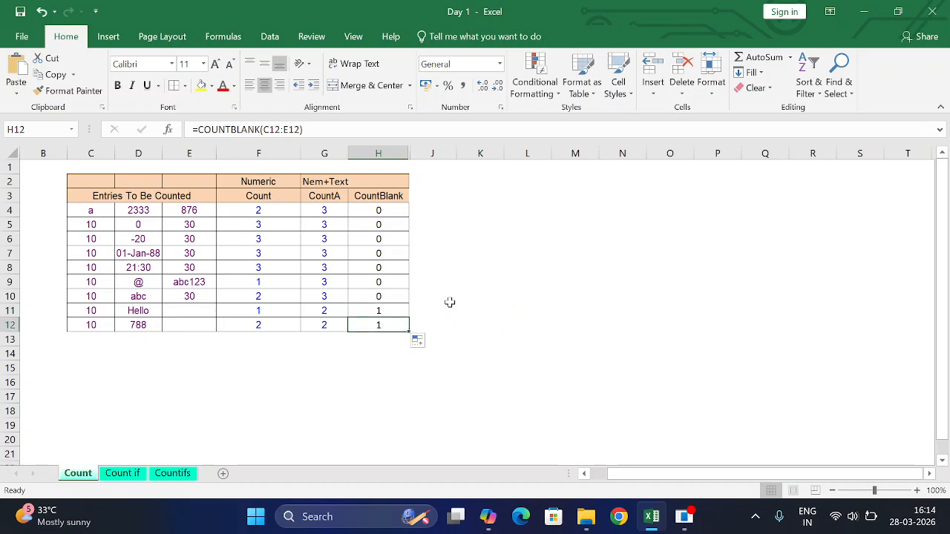
pyautogui.click(281, 198)
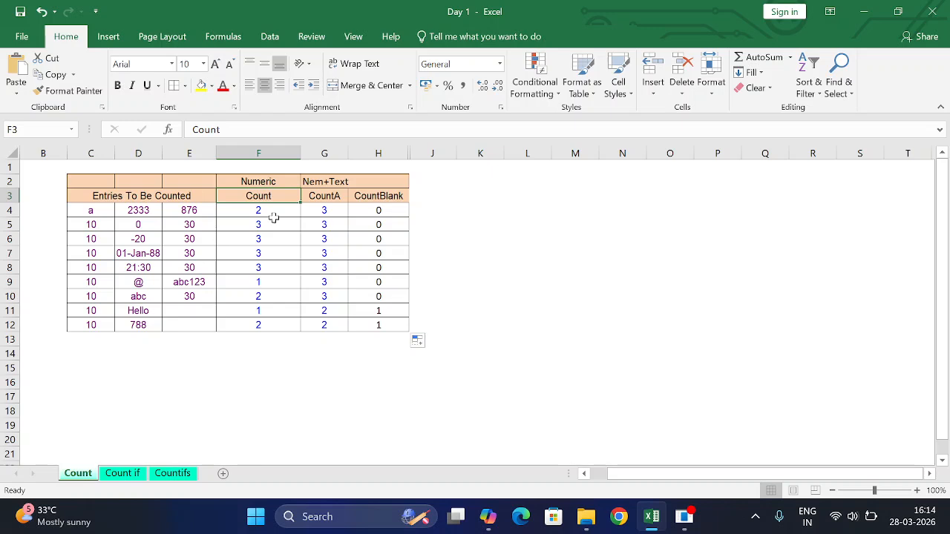
pyautogui.click(338, 211)
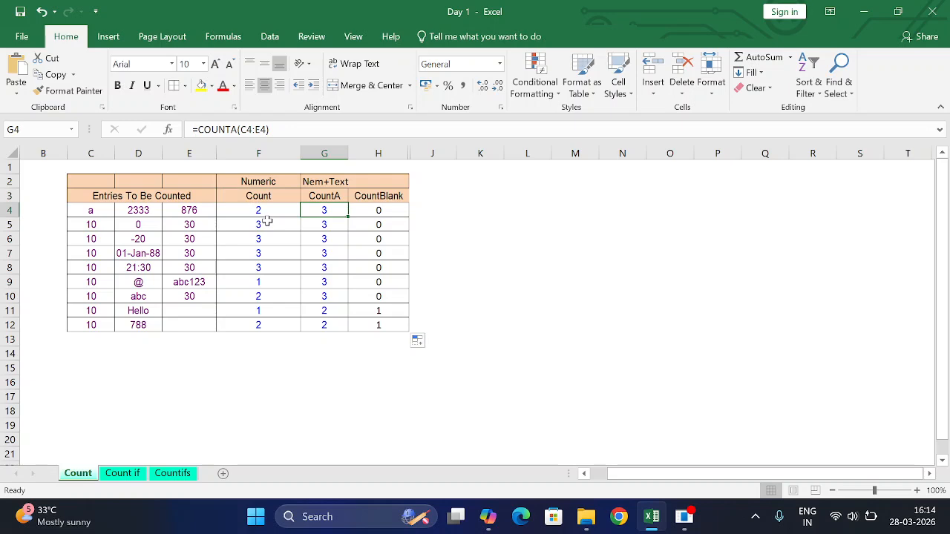
pyautogui.click(379, 209)
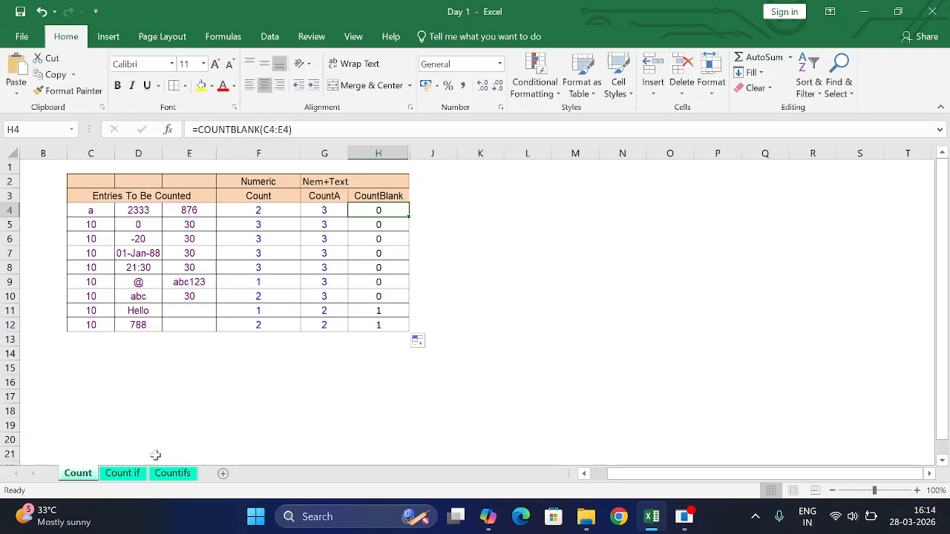
# On the Count if sheet, enter =COUNTIF(B12:H12,"P") in I12 to count the first person's present days
pyautogui.click(122, 473)
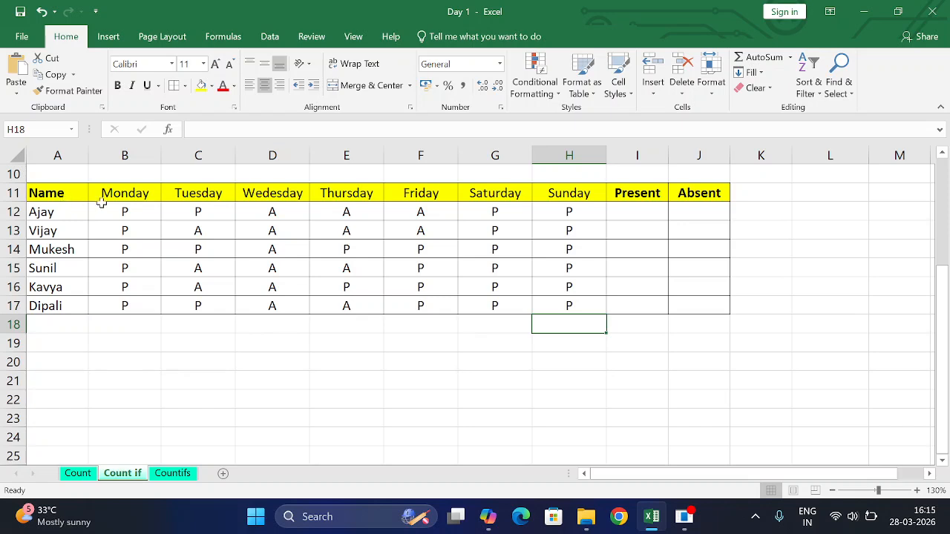
pyautogui.moveTo(156, 192); pyautogui.dragTo(575, 195)
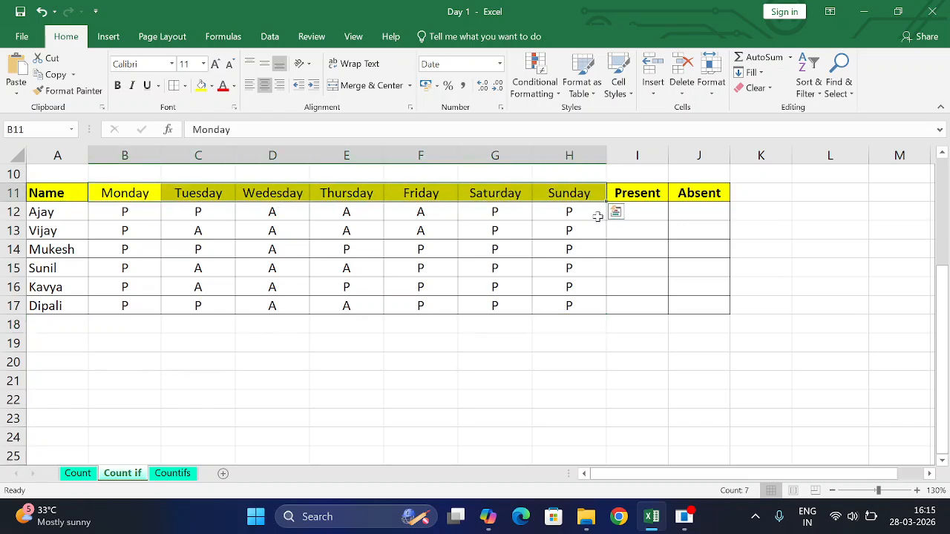
pyautogui.click(648, 214)
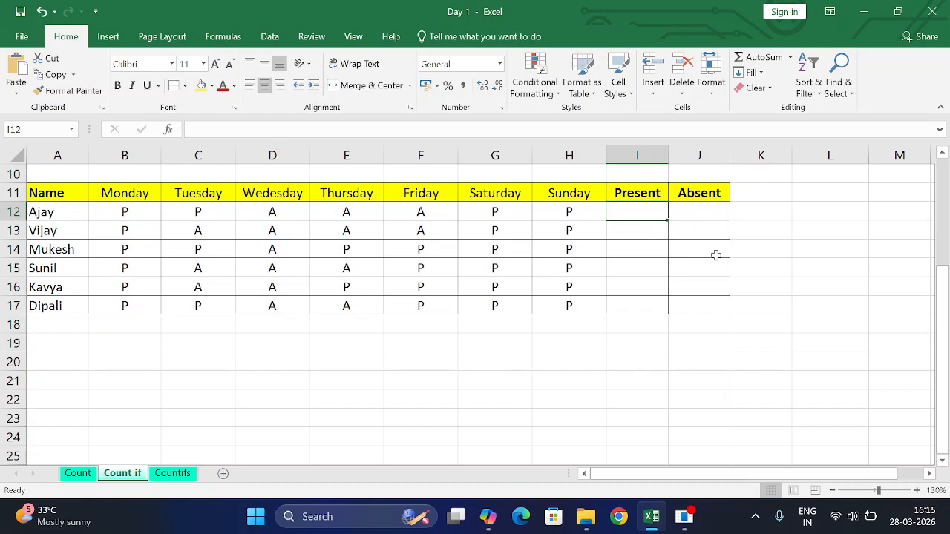
pyautogui.write('=c')
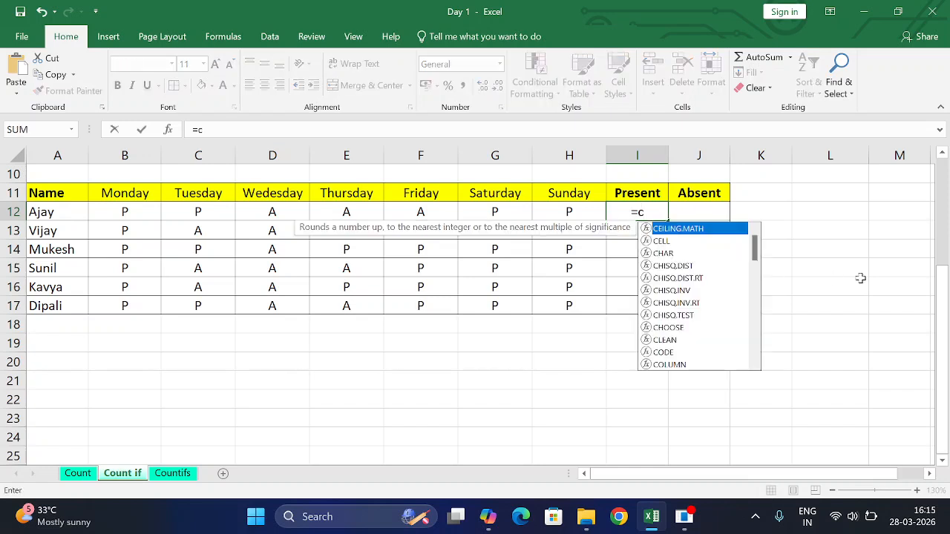
pyautogui.write('ountif')
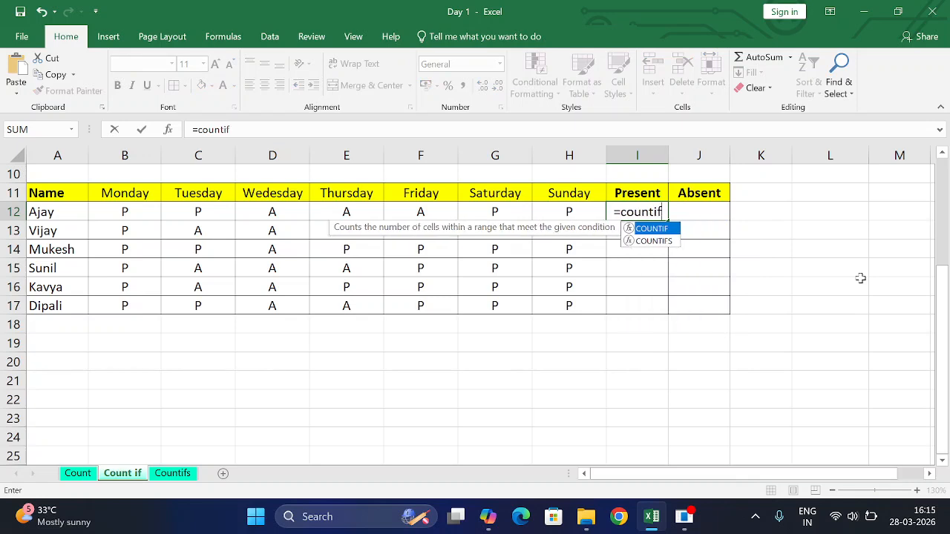
pyautogui.write('(')
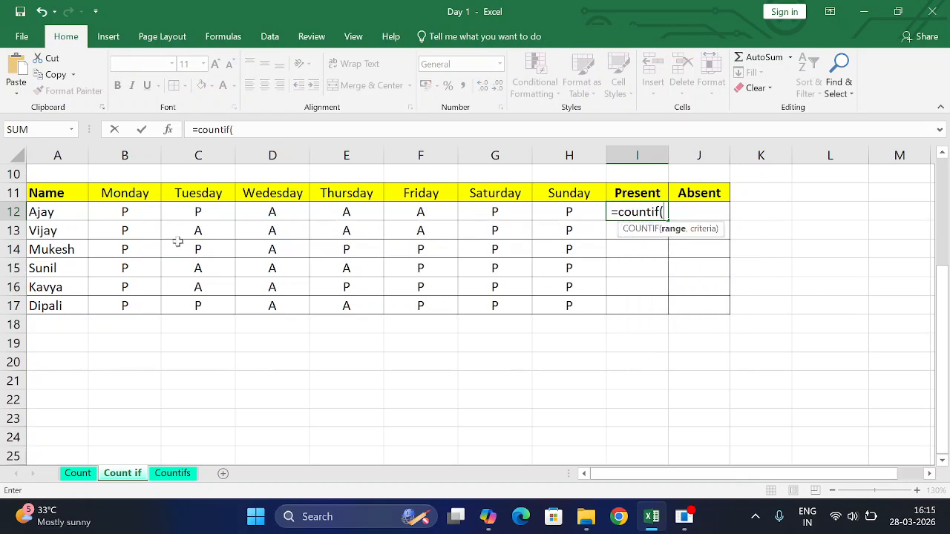
pyautogui.moveTo(128, 212); pyautogui.dragTo(554, 214)
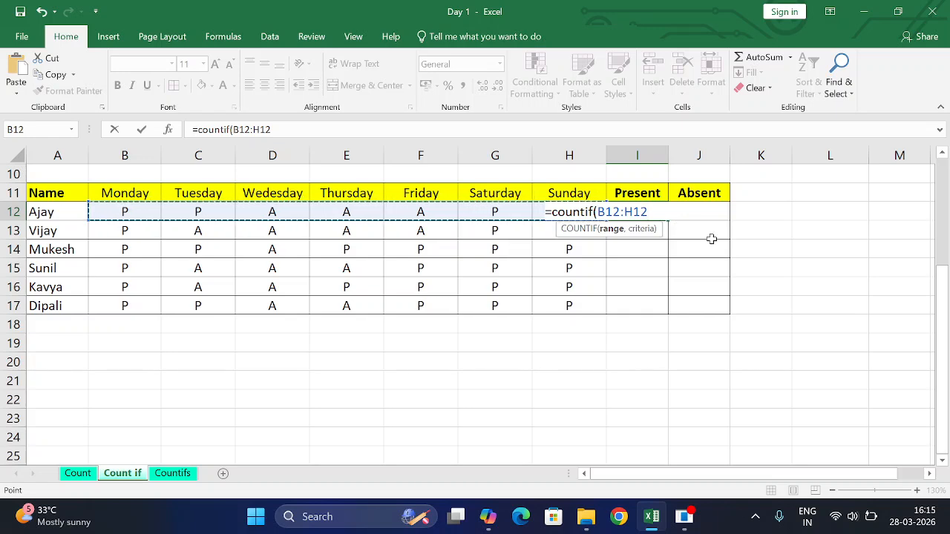
pyautogui.write(',')
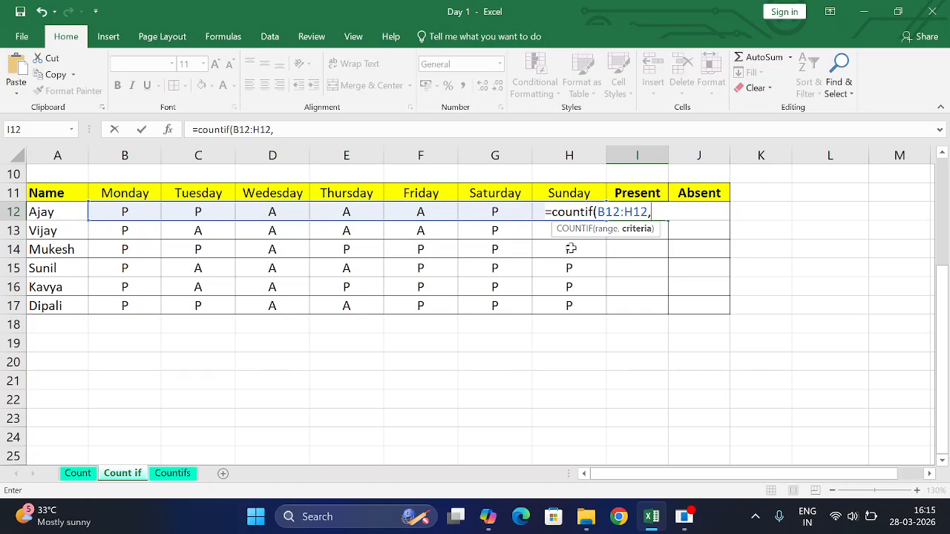
pyautogui.write('P")')
pyautogui.press('Return')
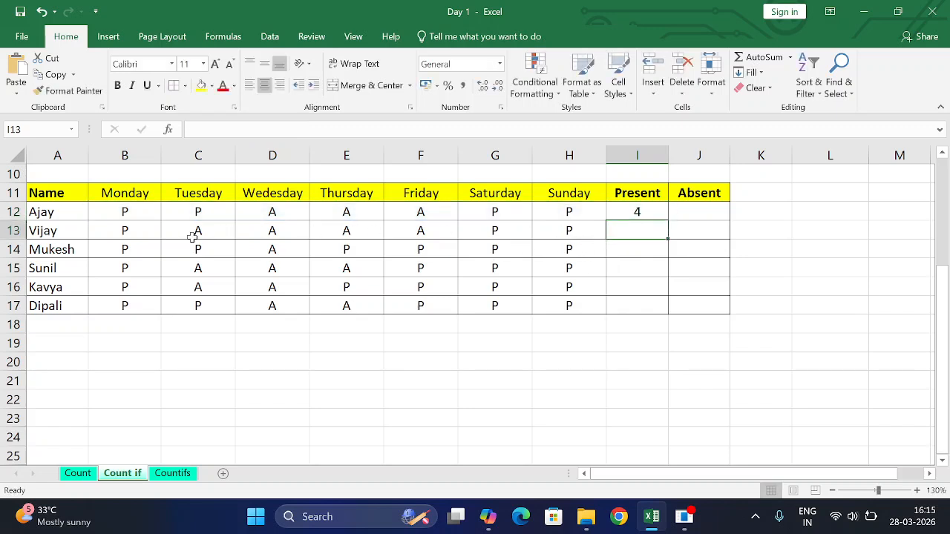
# Check the P entries in row 12 against the present count, and fill the COUNTIF formula from I12 down to I17
pyautogui.click(130, 211)
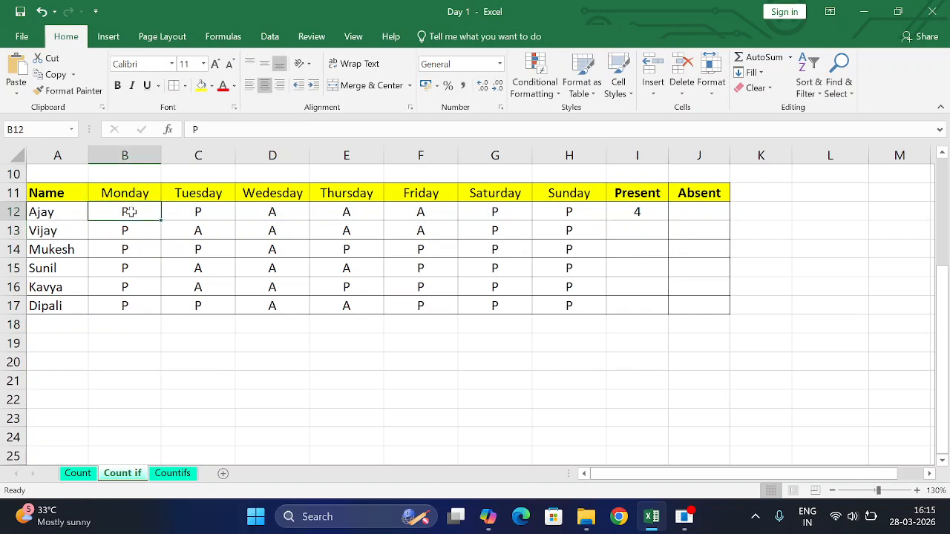
pyautogui.click(194, 211)
pyautogui.click(489, 211)
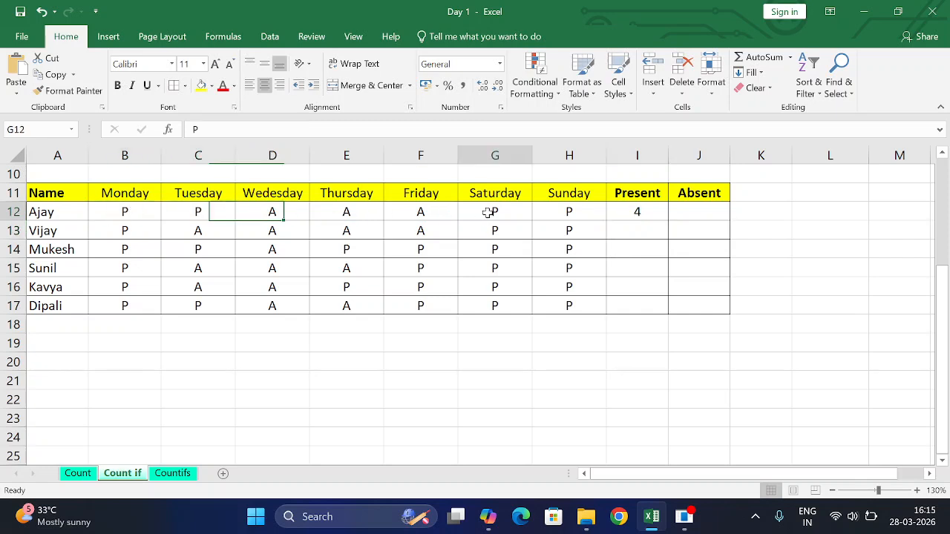
pyautogui.click(562, 212)
pyautogui.click(639, 213)
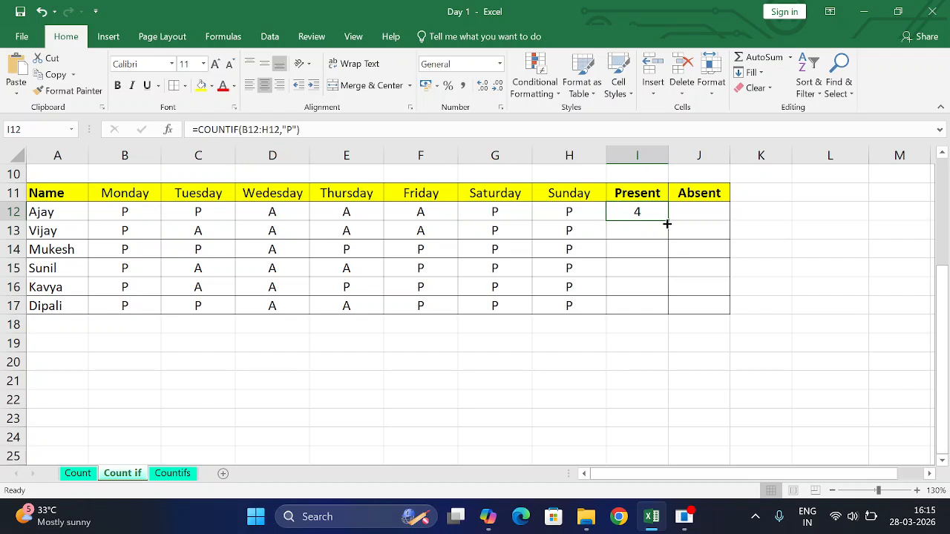
pyautogui.doubleClick(667, 222)
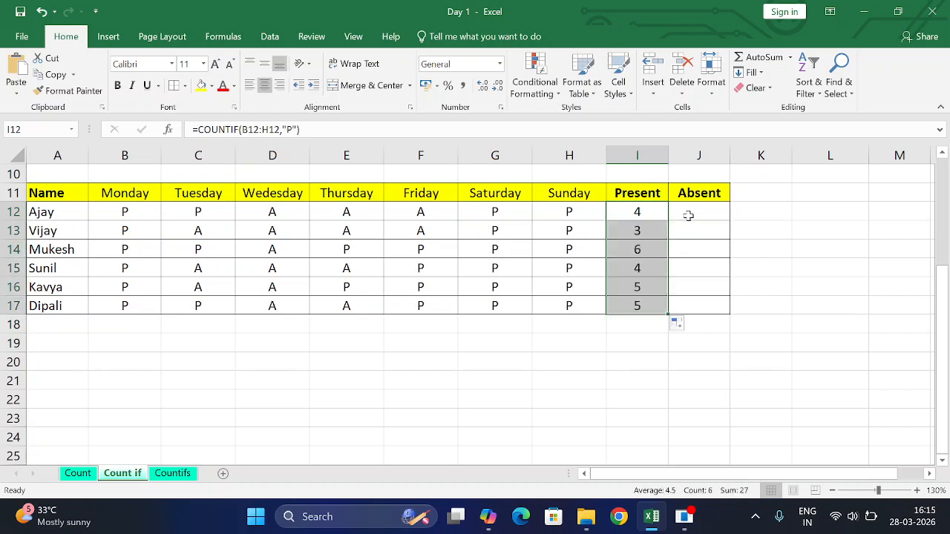
# Enter =COUNTIF(B12:H12,"A") in J12 to count the absent days in row 12
pyautogui.click(688, 216)
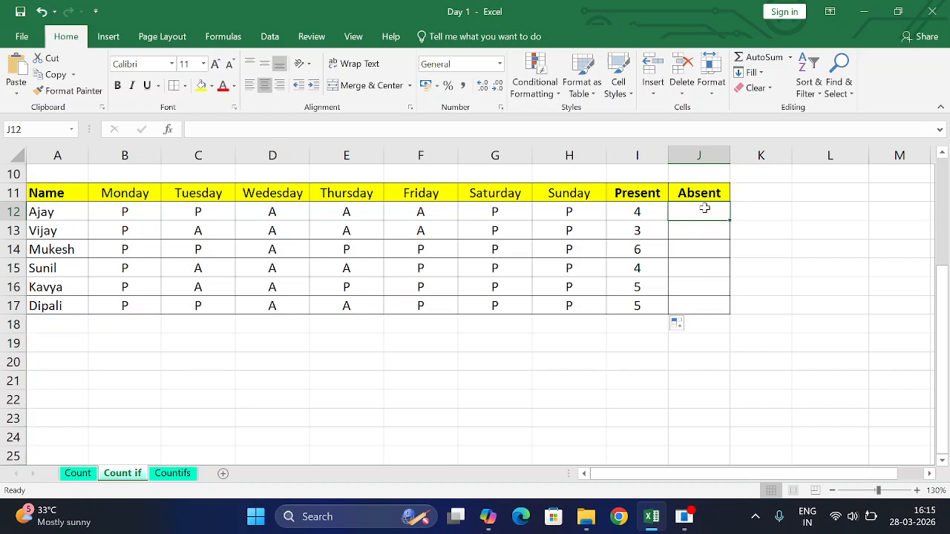
pyautogui.write('=coun')
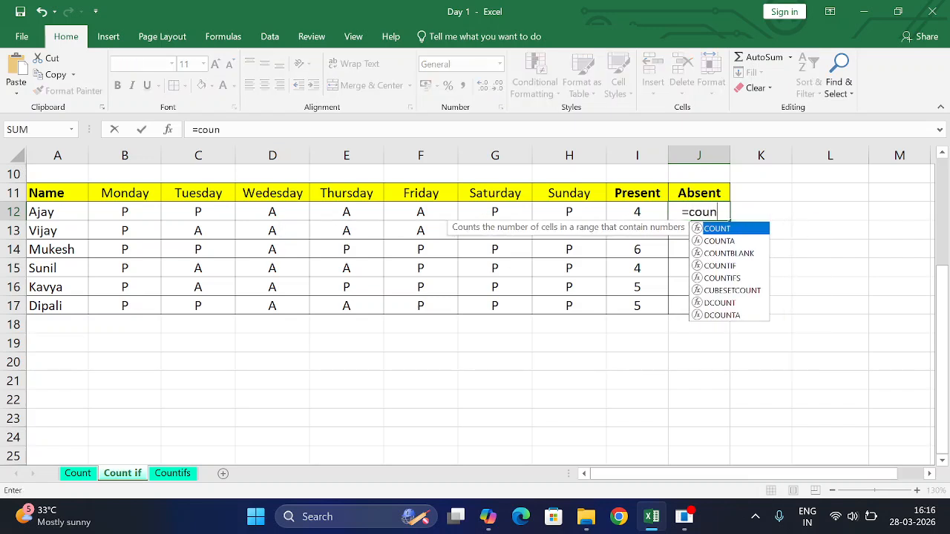
pyautogui.write('tif(')
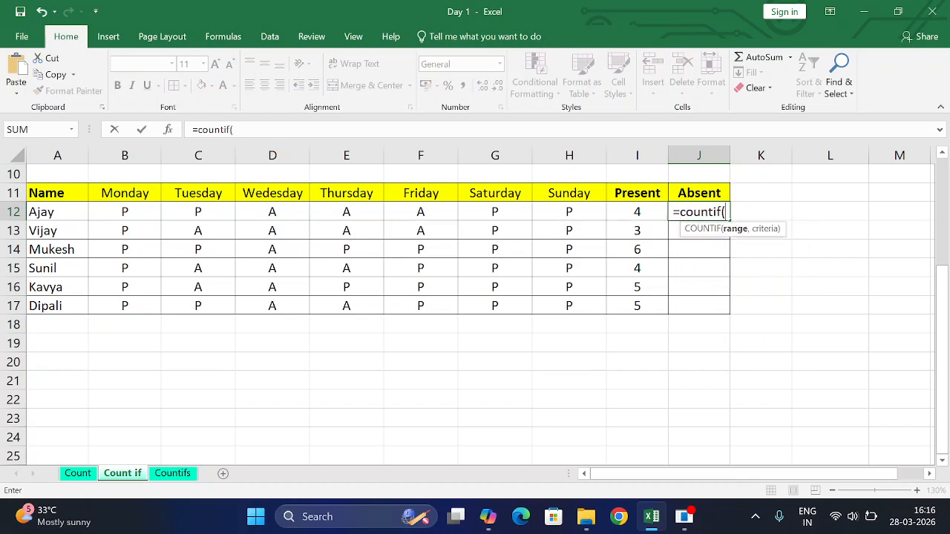
pyautogui.moveTo(127, 212); pyautogui.dragTo(549, 211)
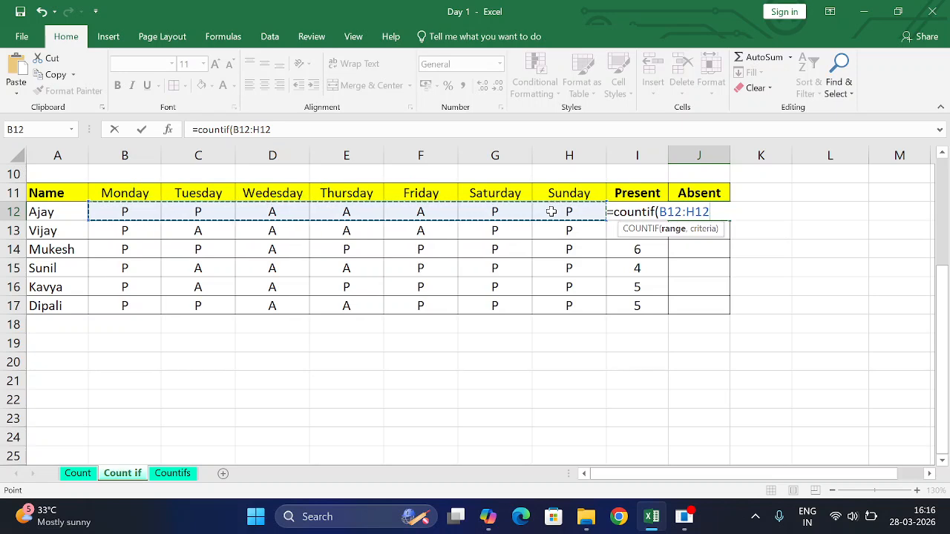
pyautogui.write(',"A')
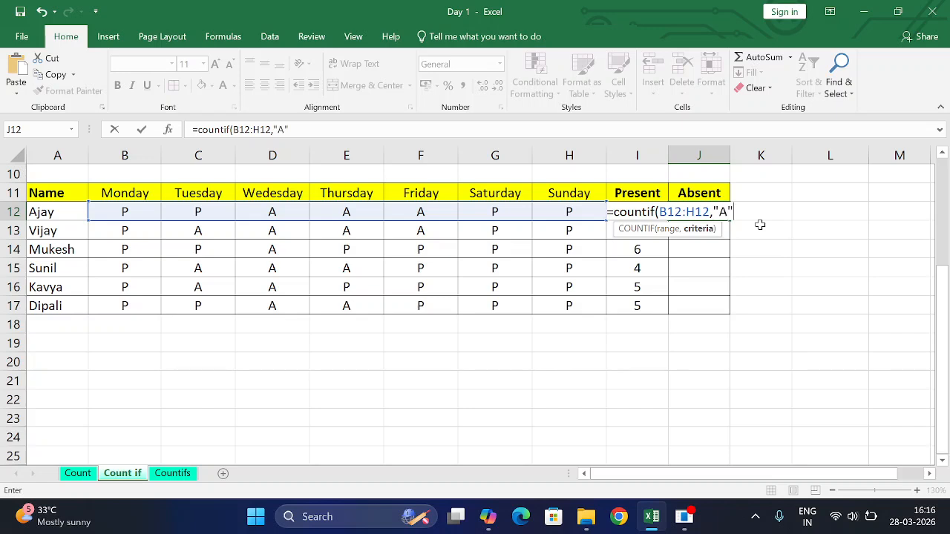
pyautogui.write('")')
pyautogui.press('Return')
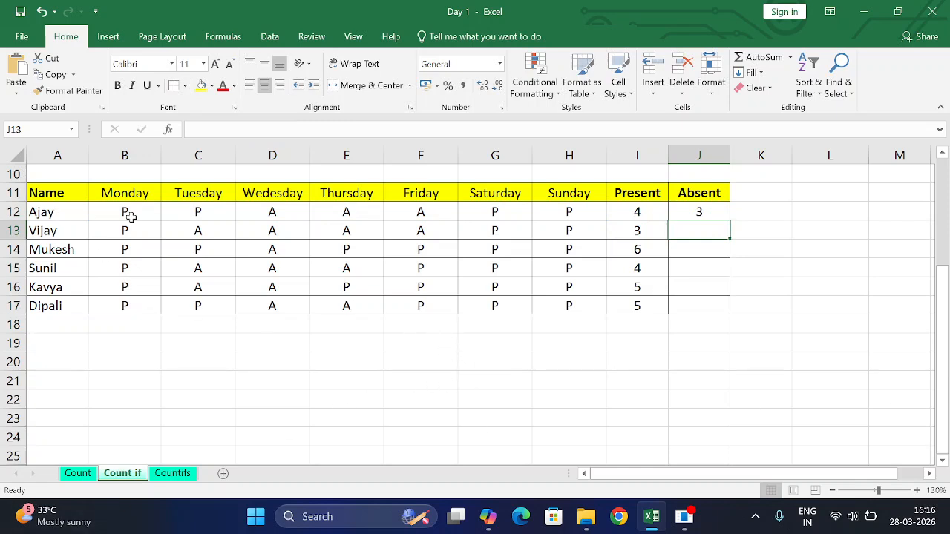
# Check the A entries in row 12 against the absent count, and fill the formula from J12 down to J17
pyautogui.click(265, 213)
pyautogui.click(342, 211)
pyautogui.click(404, 213)
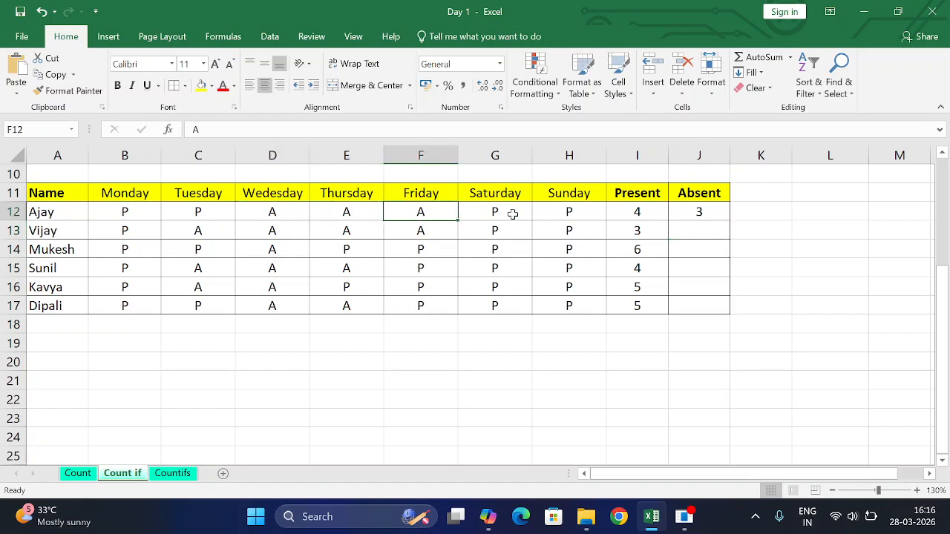
pyautogui.click(684, 211)
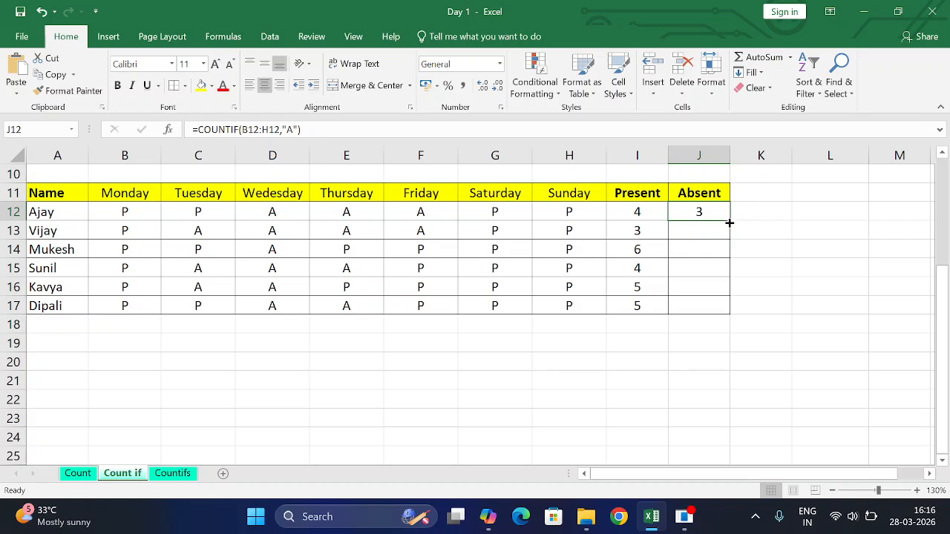
pyautogui.doubleClick(728, 220)
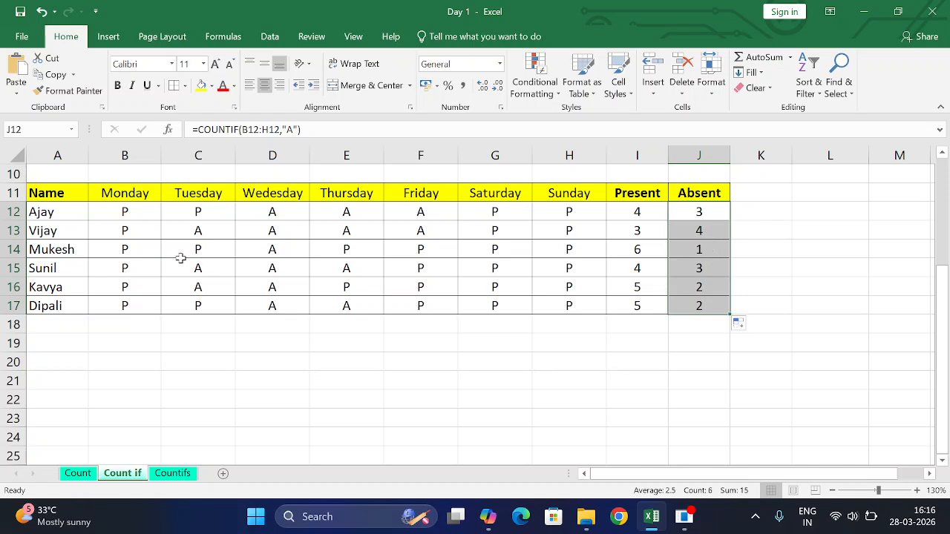
# Check the present and absent counts in row 13 against its P and A entries in B13:H13
pyautogui.click(638, 232)
pyautogui.click(135, 237)
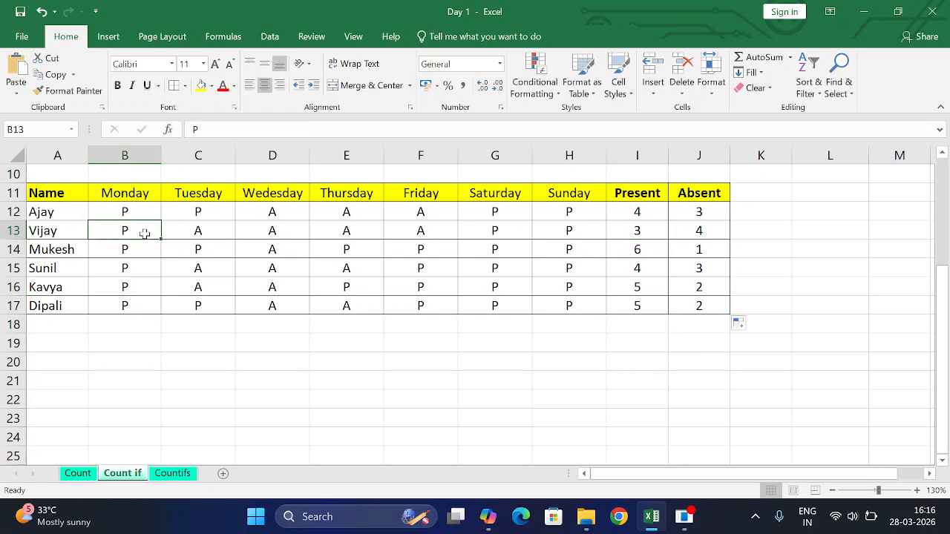
pyautogui.click(475, 231)
pyautogui.click(555, 233)
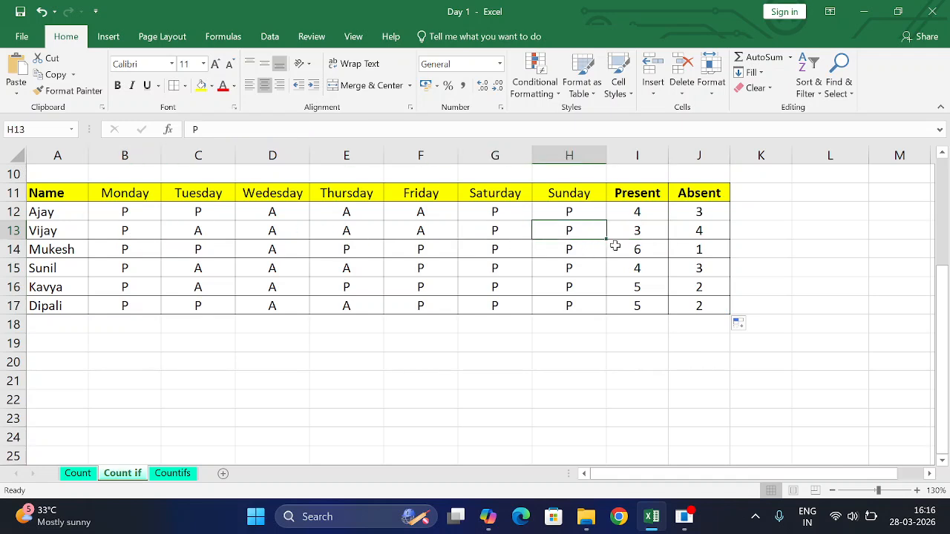
pyautogui.click(193, 236)
pyautogui.click(243, 231)
pyautogui.click(399, 233)
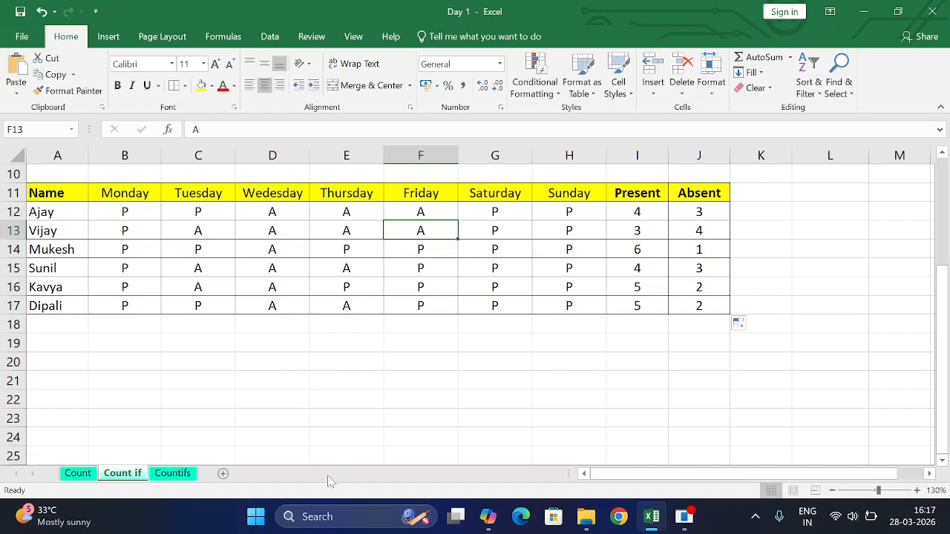
# View the Countifs sheet briefly, and return to the Count if sheet to review the COUNTIF formulas in I12 and J12
pyautogui.click(186, 475)
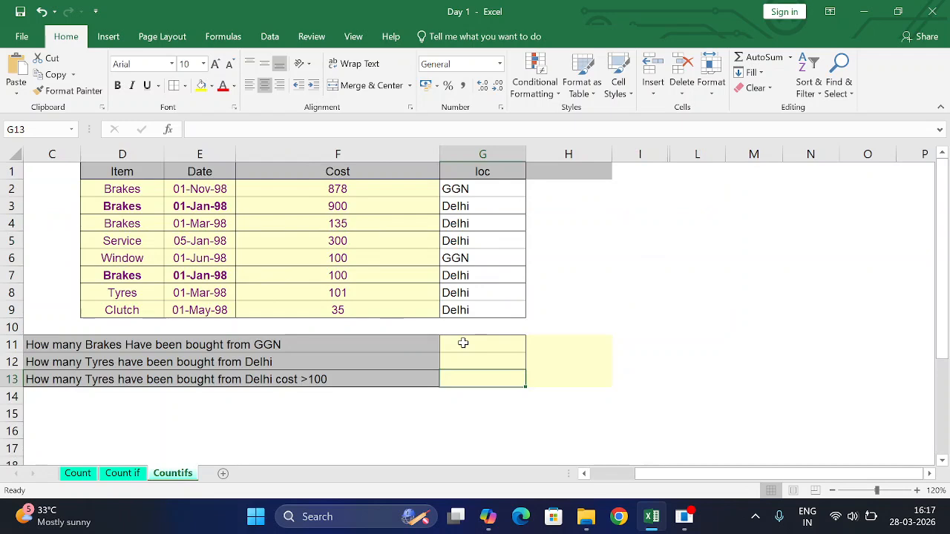
pyautogui.click(121, 473)
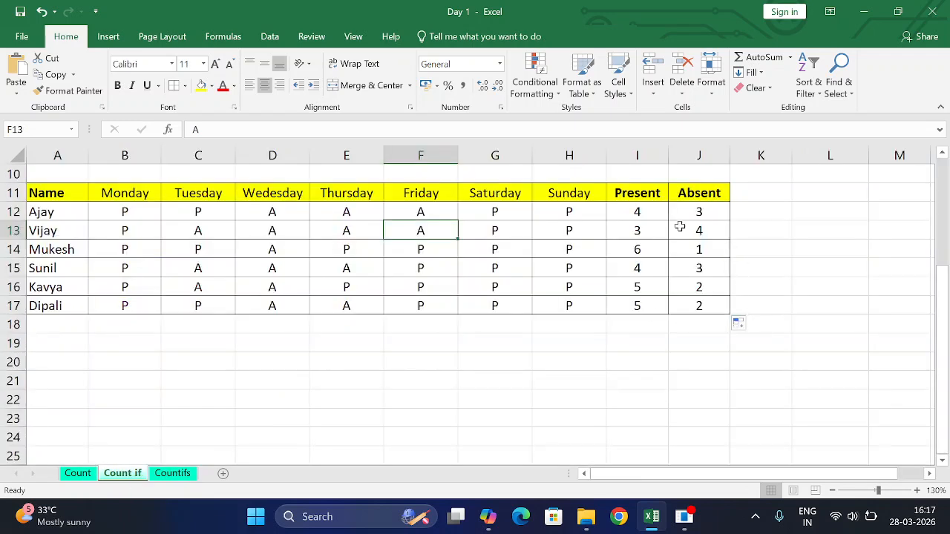
pyautogui.click(639, 213)
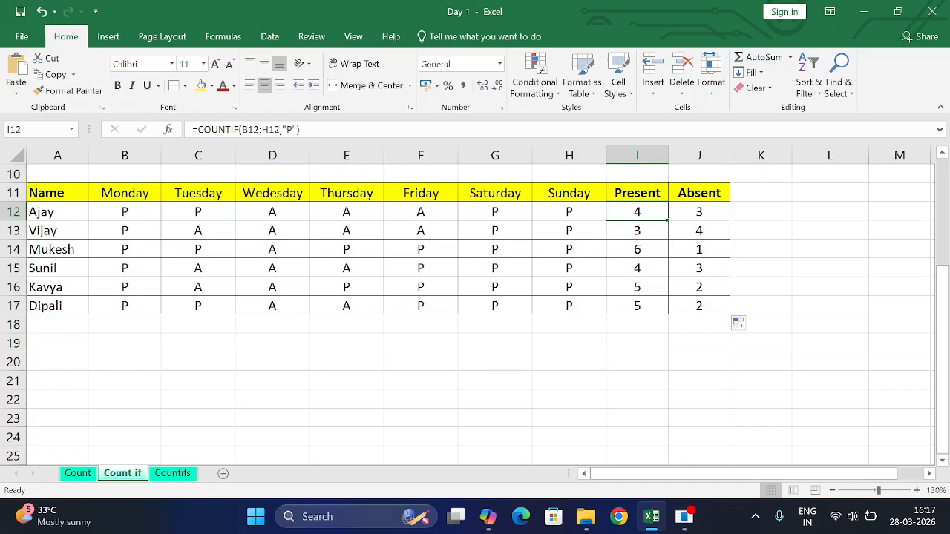
pyautogui.click(700, 211)
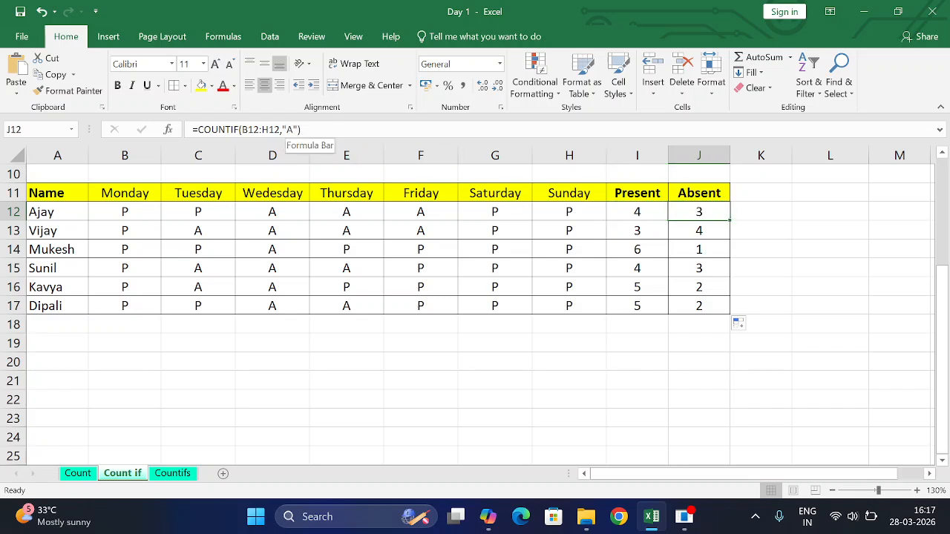
# On the Countifs sheet, begin a COUNTIFS formula in G11 with range D1:D9 and criterion "Brakes"
pyautogui.click(175, 472)
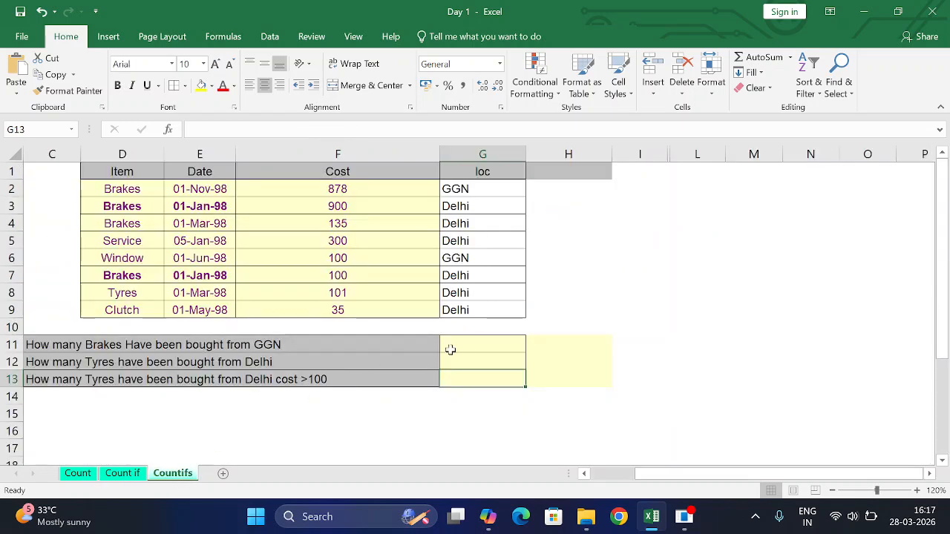
pyautogui.click(470, 345)
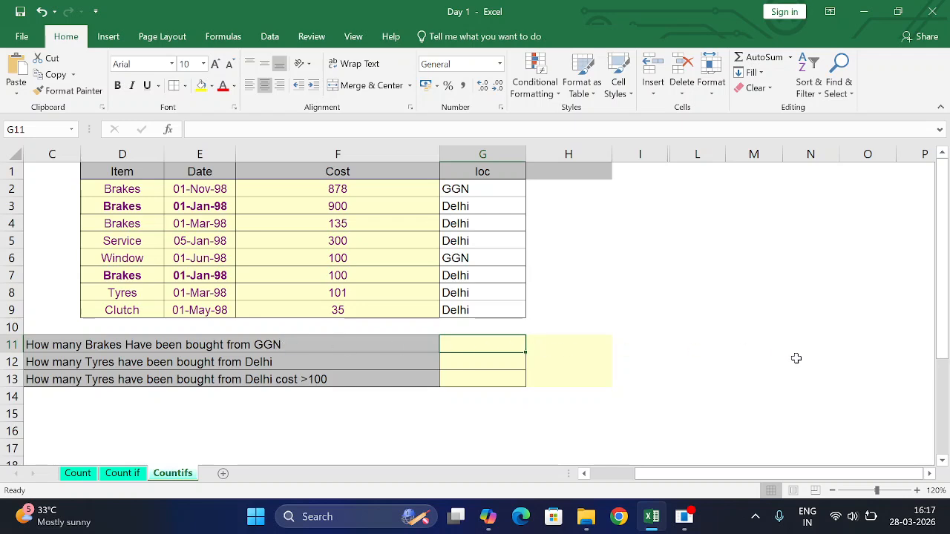
pyautogui.write('=cou')
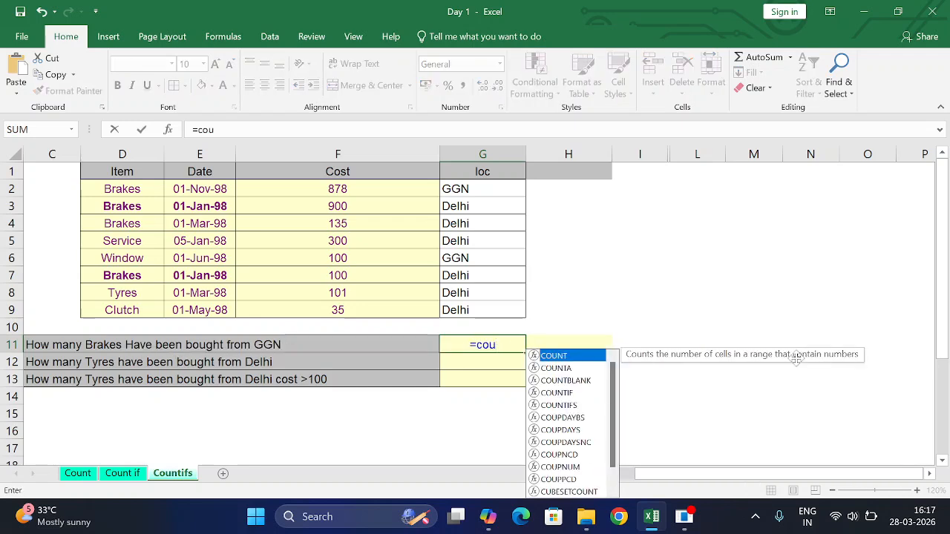
pyautogui.write('ntif')
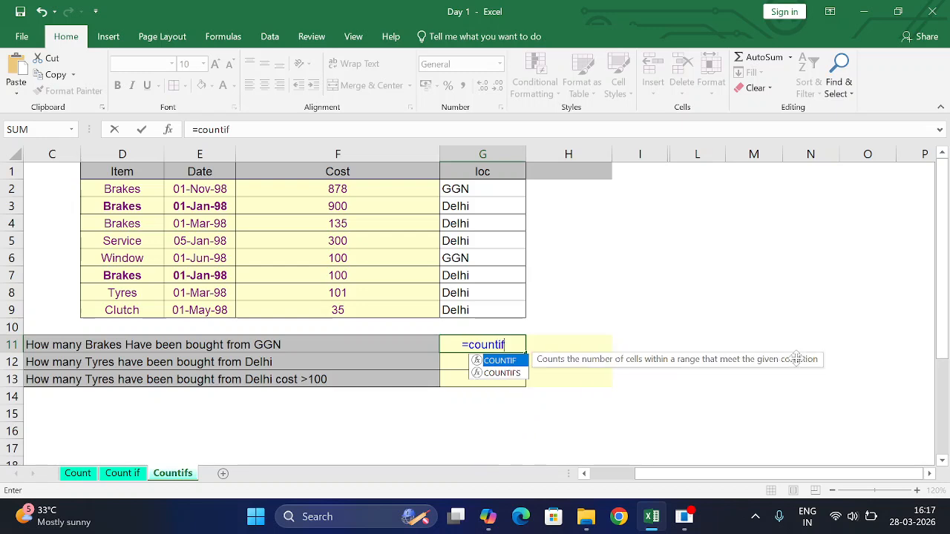
pyautogui.write('s(')
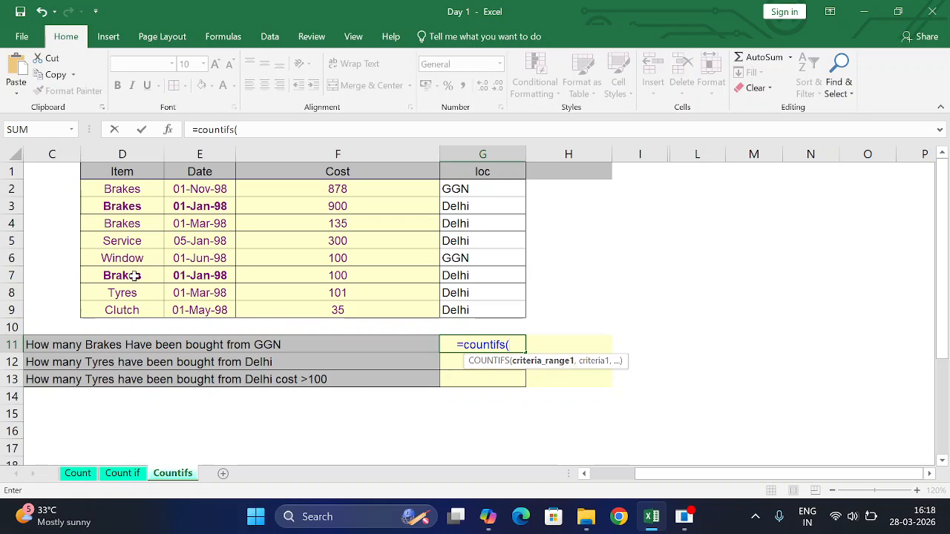
pyautogui.moveTo(132, 172); pyautogui.dragTo(127, 310)
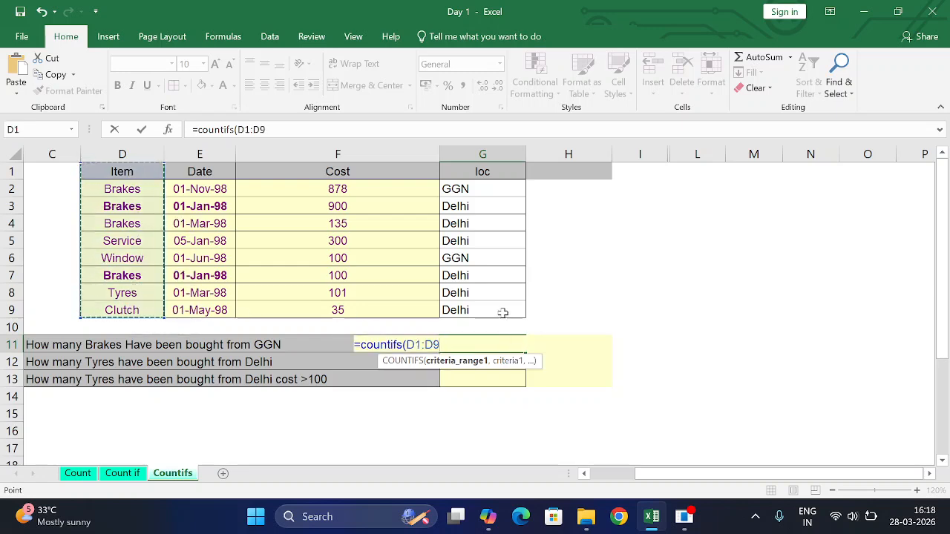
pyautogui.write(',"B')
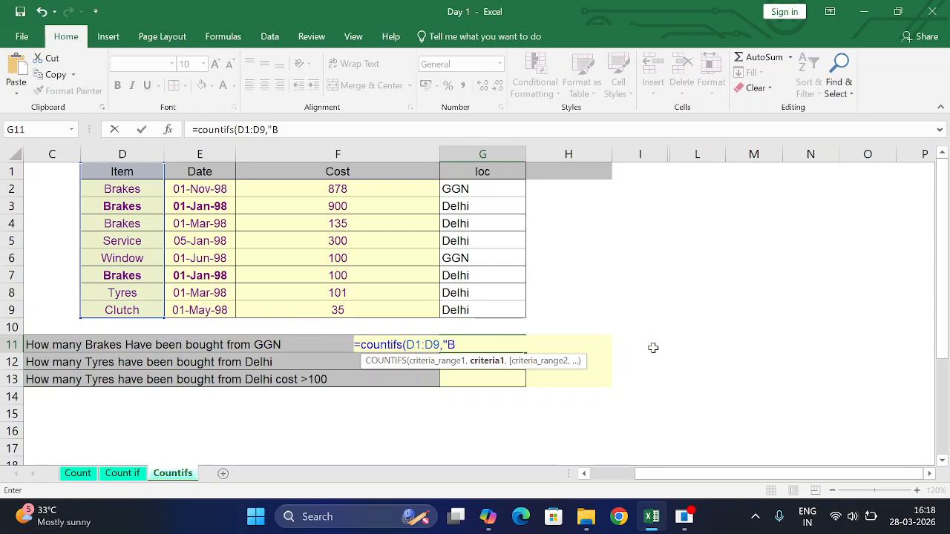
pyautogui.write('kes",')
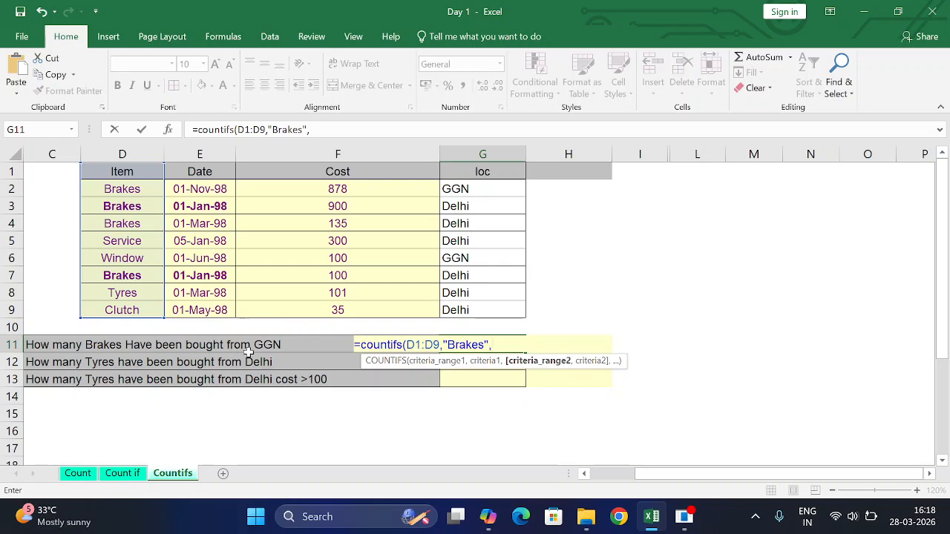
# Complete the COUNTIFS formula in G11 with second range G1:G9 and criterion "GGN"
pyautogui.moveTo(477, 172); pyautogui.dragTo(488, 310)
pyautogui.write(',"GGN')
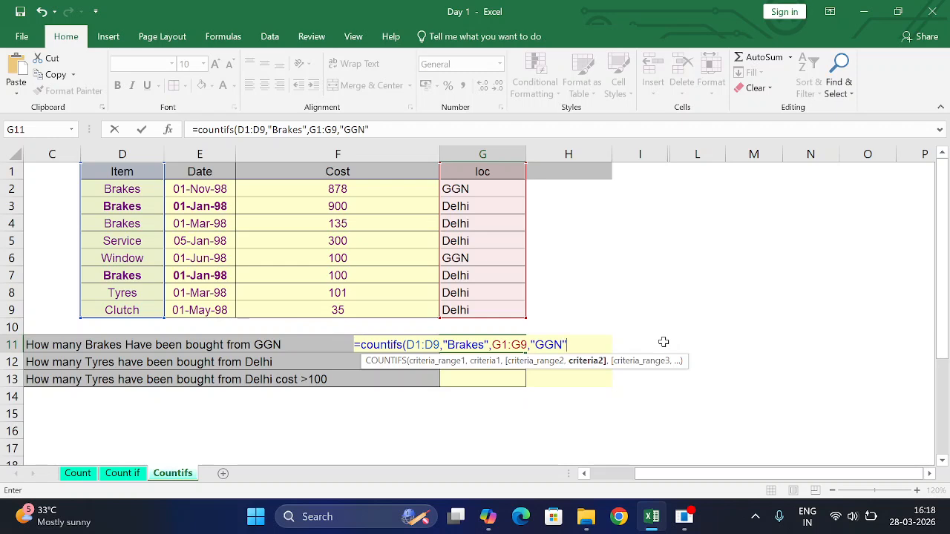
pyautogui.write(')')
pyautogui.press('Return')
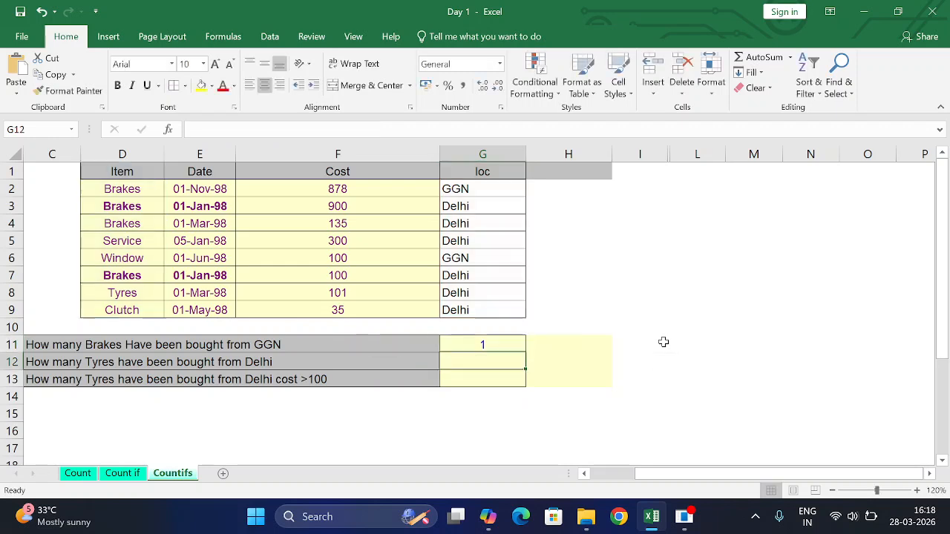
# Review the G11 formula and the Brakes entries in D2:D4, and turn on filters for header row 1
pyautogui.click(500, 340)
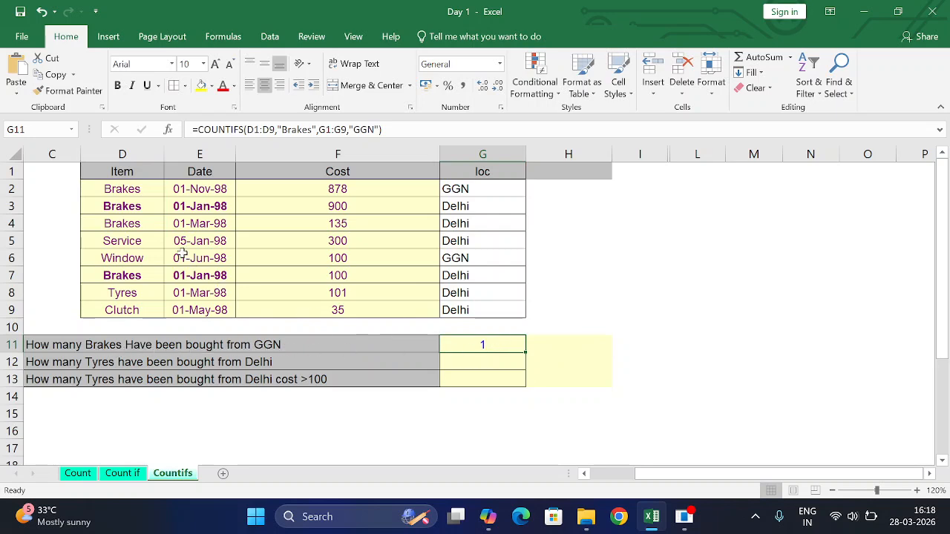
pyautogui.moveTo(139, 189); pyautogui.dragTo(127, 223)
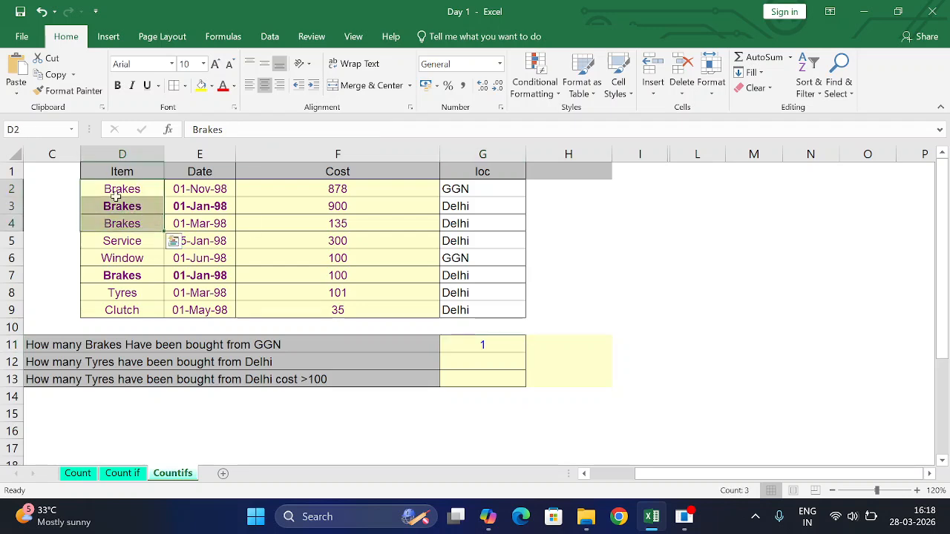
pyautogui.click(3, 171)
pyautogui.hotkey('alt', 'd')
pyautogui.press('f')
pyautogui.press('f')
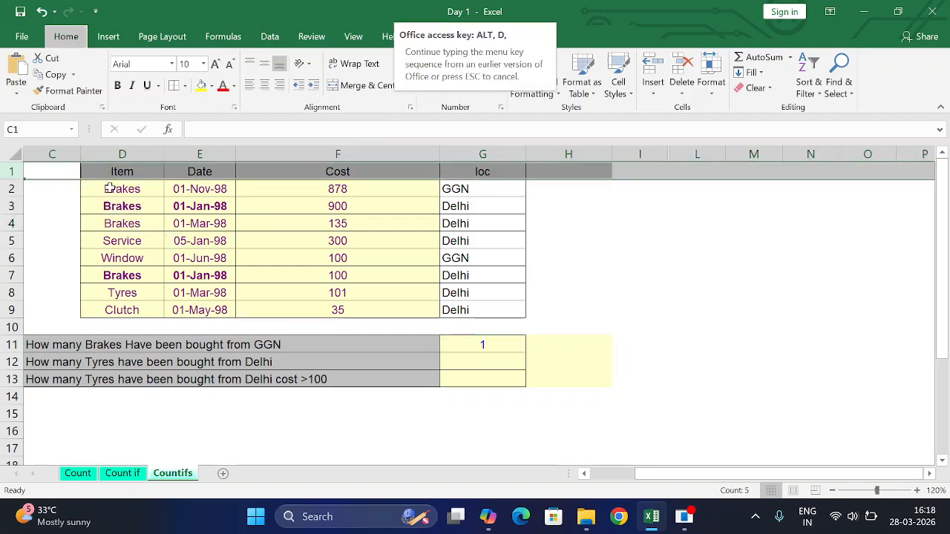
pyautogui.click(155, 172)
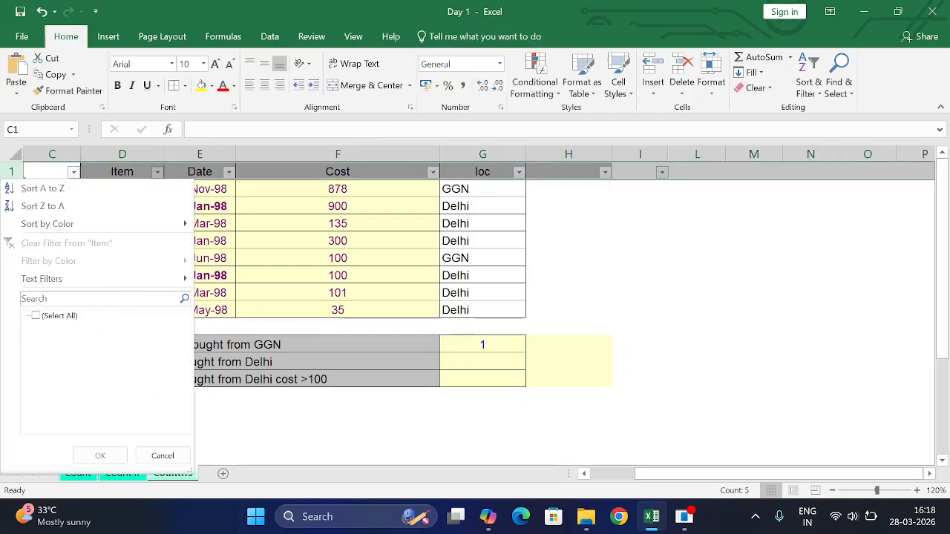
pyautogui.click(319, 225)
pyautogui.click(157, 172)
pyautogui.click(304, 232)
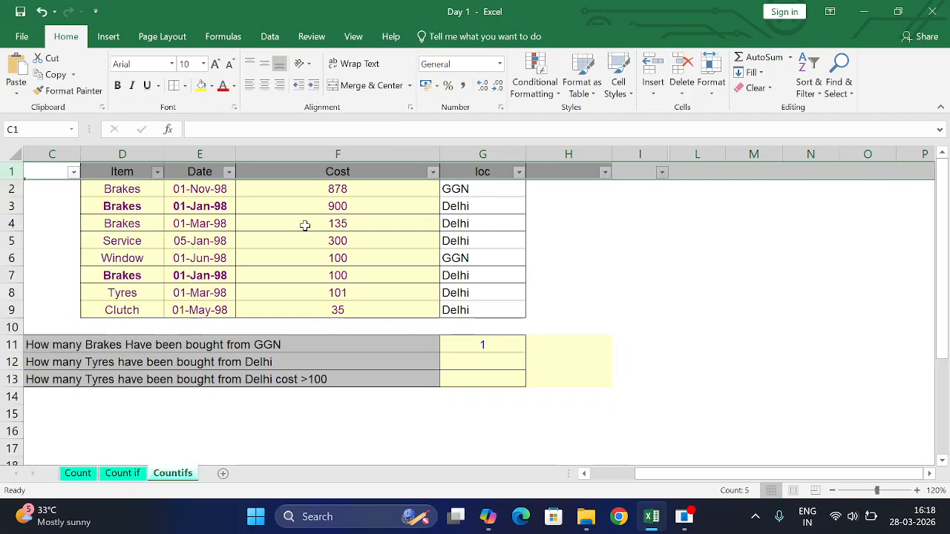
# Check the Brakes rows in the Item column against their locations, and review the COUNTIFS formula in G11
pyautogui.moveTo(135, 188); pyautogui.dragTo(133, 223)
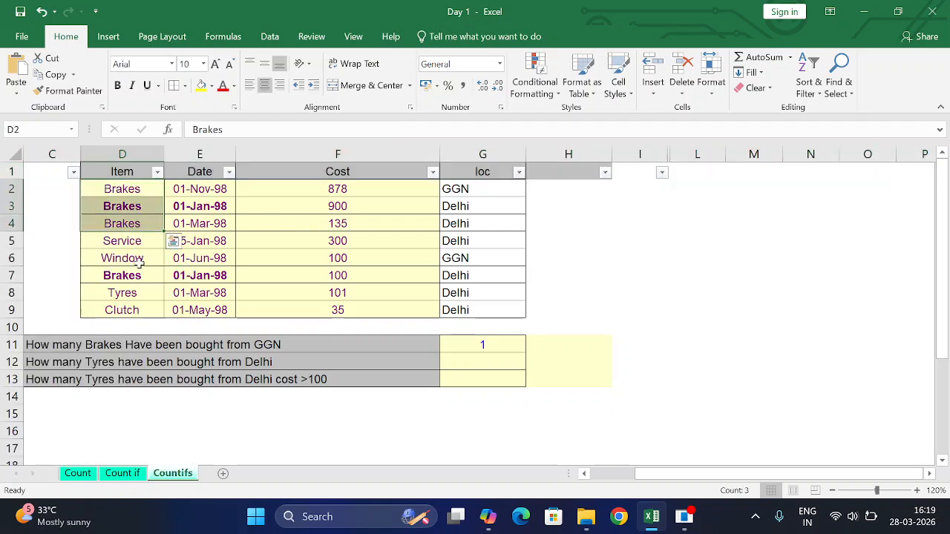
pyautogui.click(133, 275)
pyautogui.moveTo(141, 188); pyautogui.dragTo(460, 208)
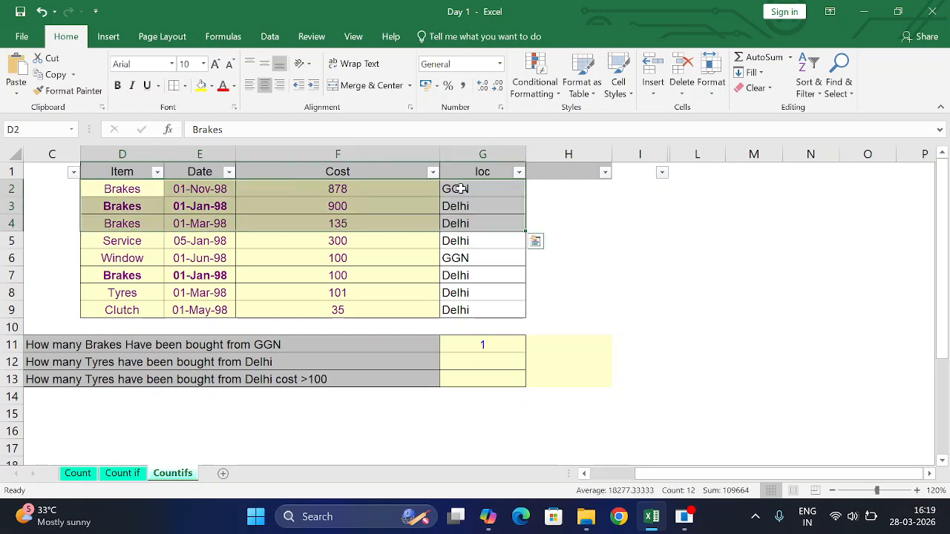
pyautogui.click(459, 188)
pyautogui.moveTo(133, 275); pyautogui.dragTo(444, 276)
pyautogui.click(469, 279)
pyautogui.click(486, 342)
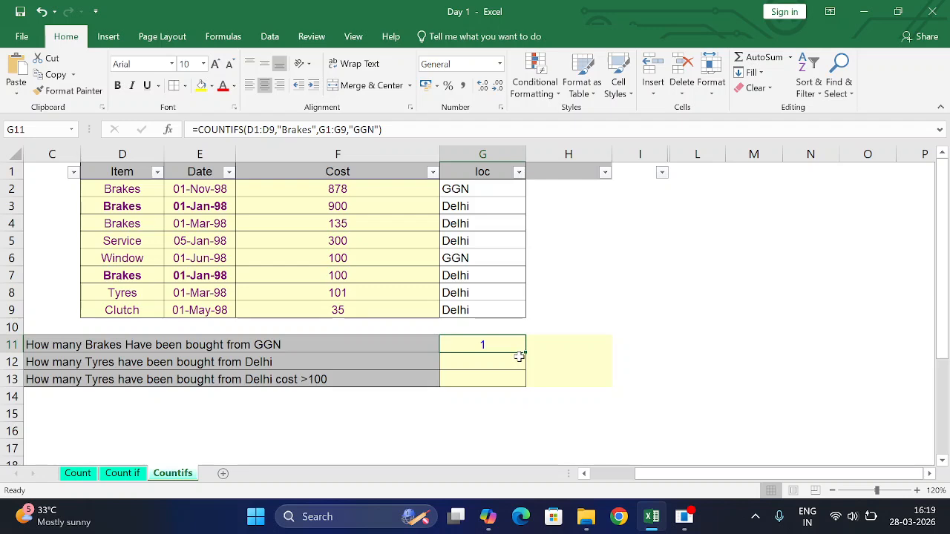
# Begin a COUNTIFS formula in G12 with range D1:D9 and criterion "Tyres"
pyautogui.click(491, 362)
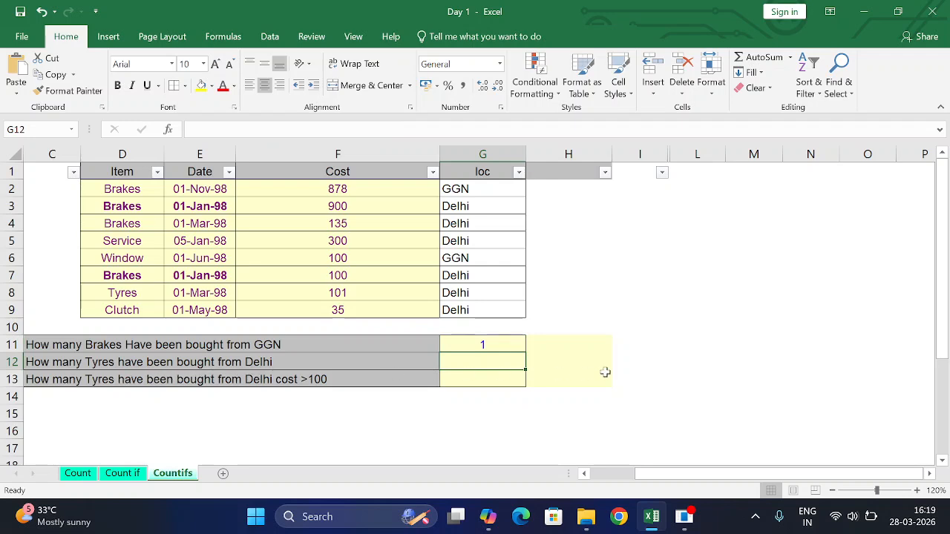
pyautogui.write('=couni')
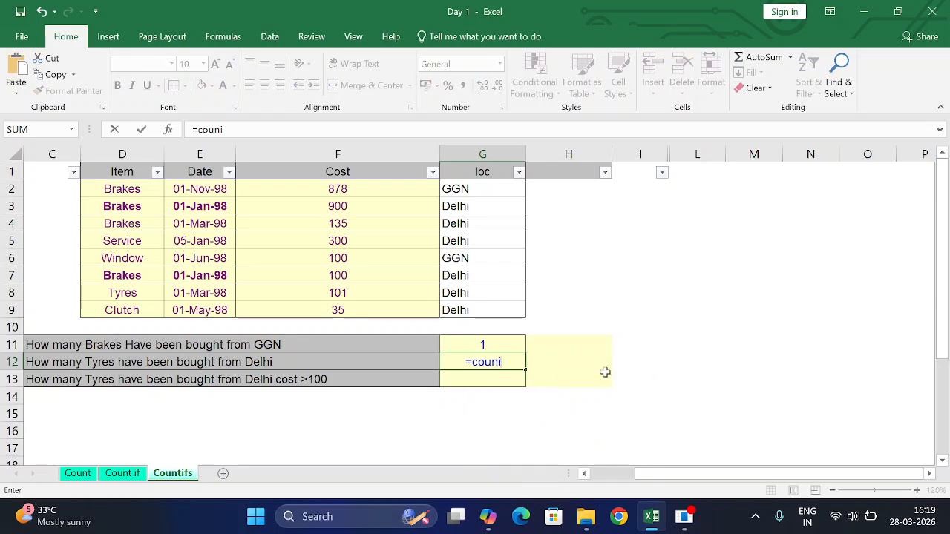
pyautogui.press('BackSpace')
pyautogui.write('tifs')
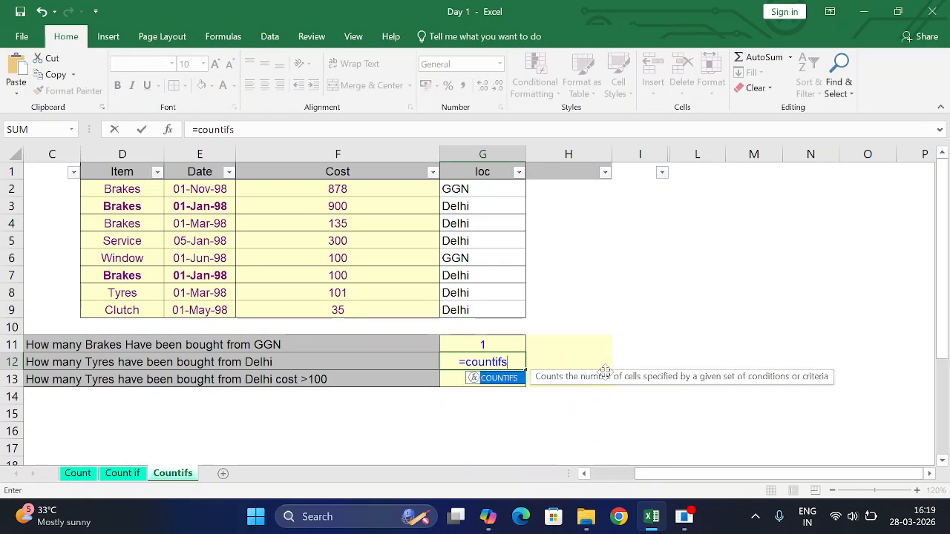
pyautogui.write('(')
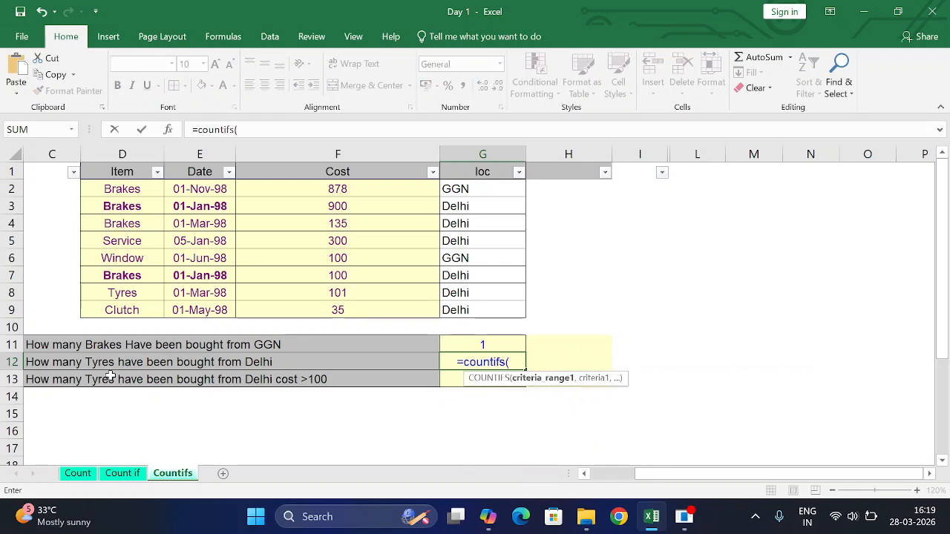
pyautogui.moveTo(127, 169); pyautogui.dragTo(136, 307)
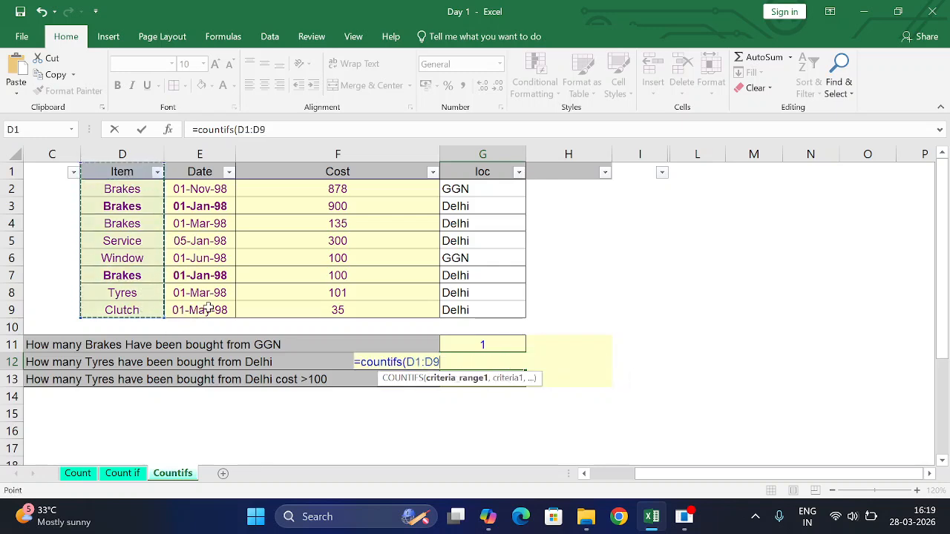
pyautogui.write(',"Ty')
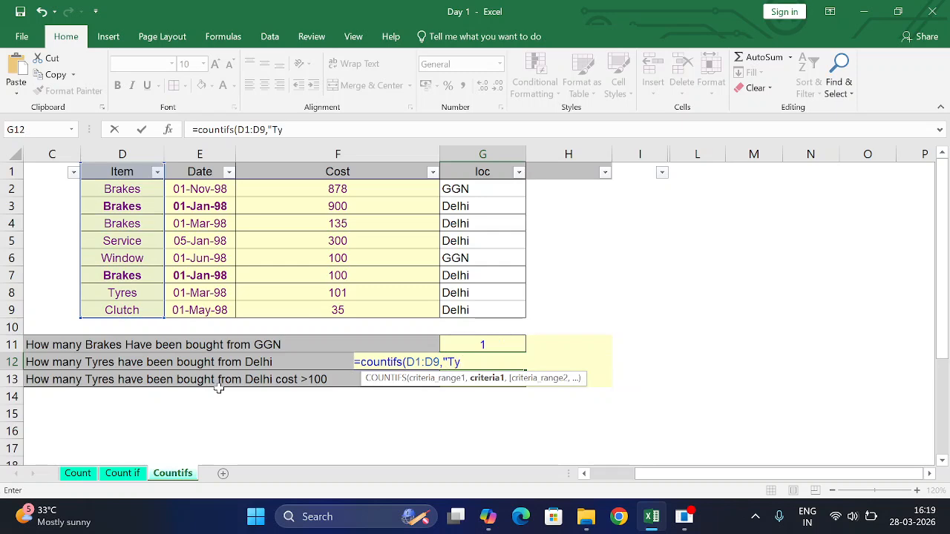
pyautogui.write('res",')
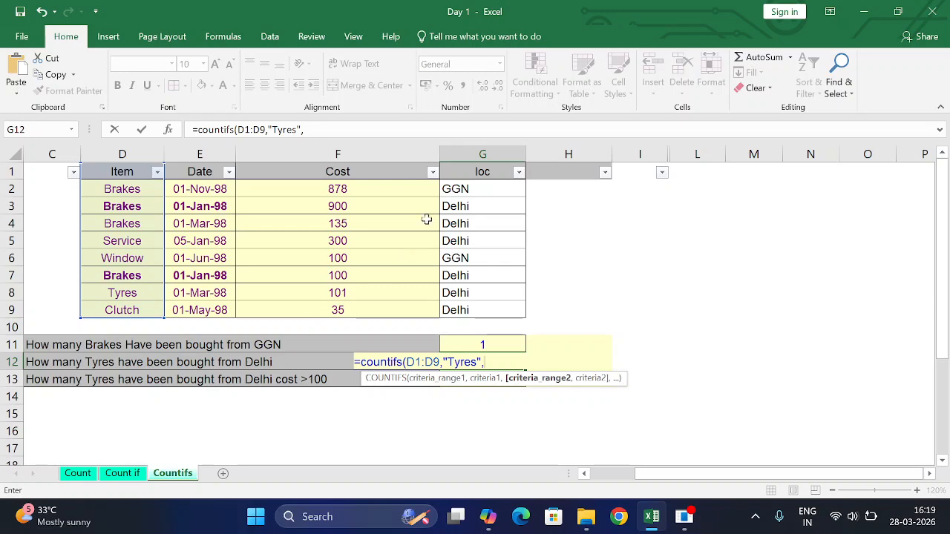
# Complete the COUNTIFS formula in G12 with second range G1:G9 and criterion "Delhi"
pyautogui.moveTo(481, 175); pyautogui.dragTo(485, 310)
pyautogui.write(',')
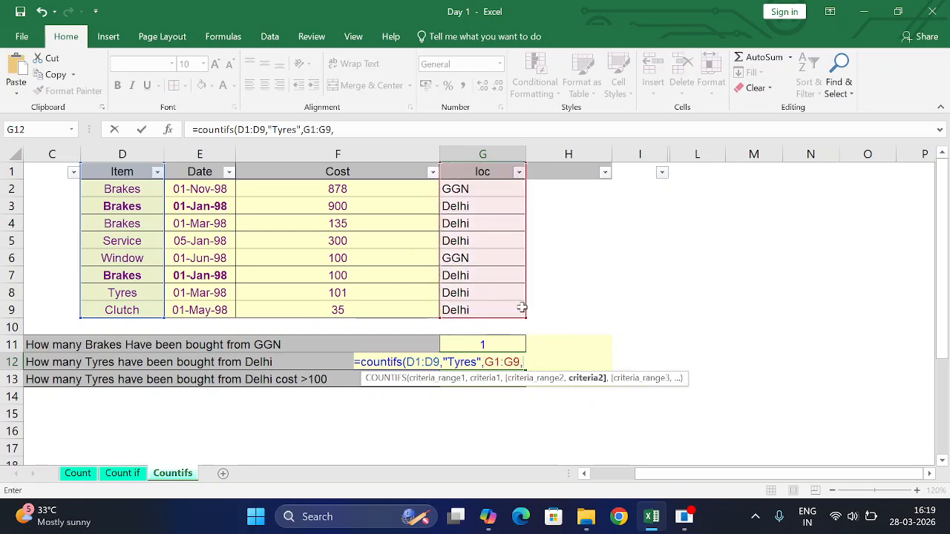
pyautogui.write('"Delhi")')
pyautogui.press('Return')
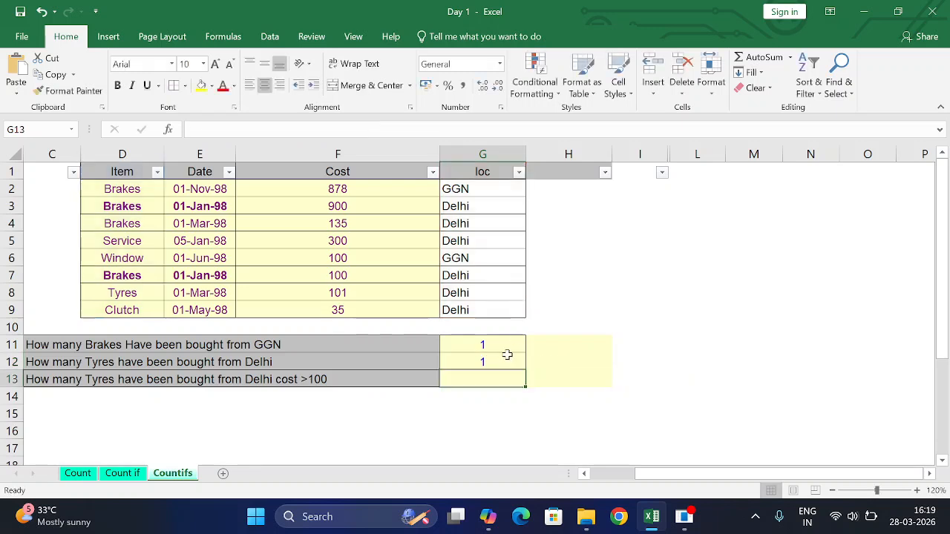
# Review the G12 formula against the Tyres entry and its location in row 8
pyautogui.click(506, 358)
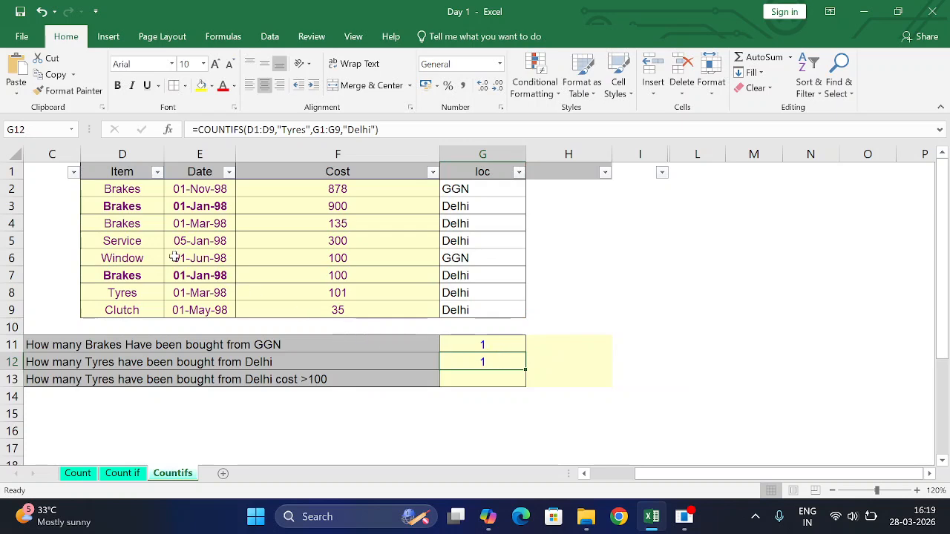
pyautogui.moveTo(128, 291); pyautogui.dragTo(459, 294)
pyautogui.click(468, 288)
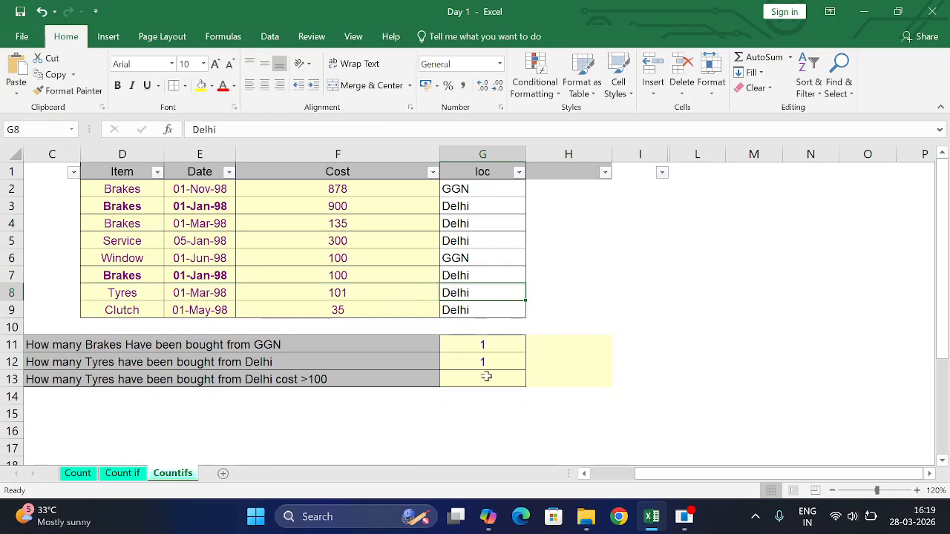
# Begin a COUNTIFS formula in G13 with range D1:D9 and criterion "Tyres"
pyautogui.click(463, 380)
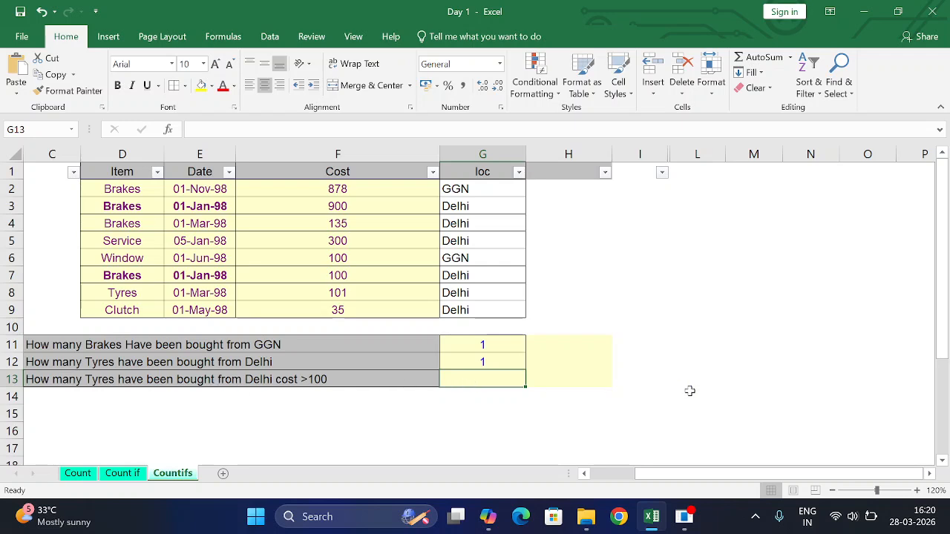
pyautogui.write('=coun')
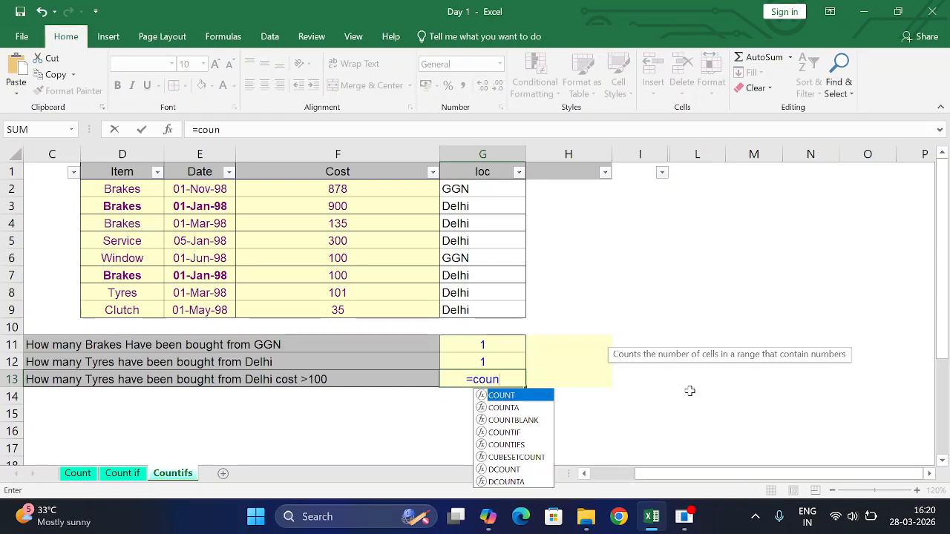
pyautogui.write('tifs(')
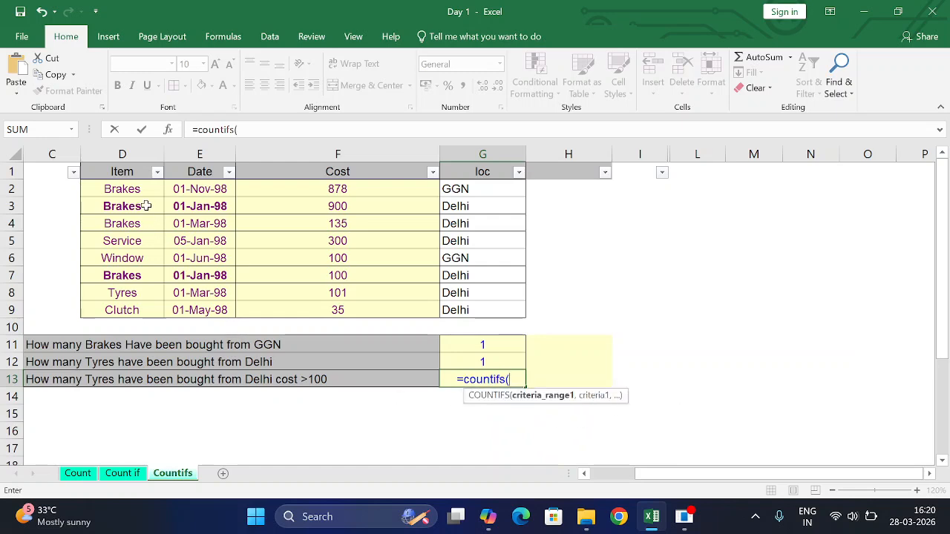
pyautogui.moveTo(136, 173); pyautogui.dragTo(133, 307)
pyautogui.write(',"Ty')
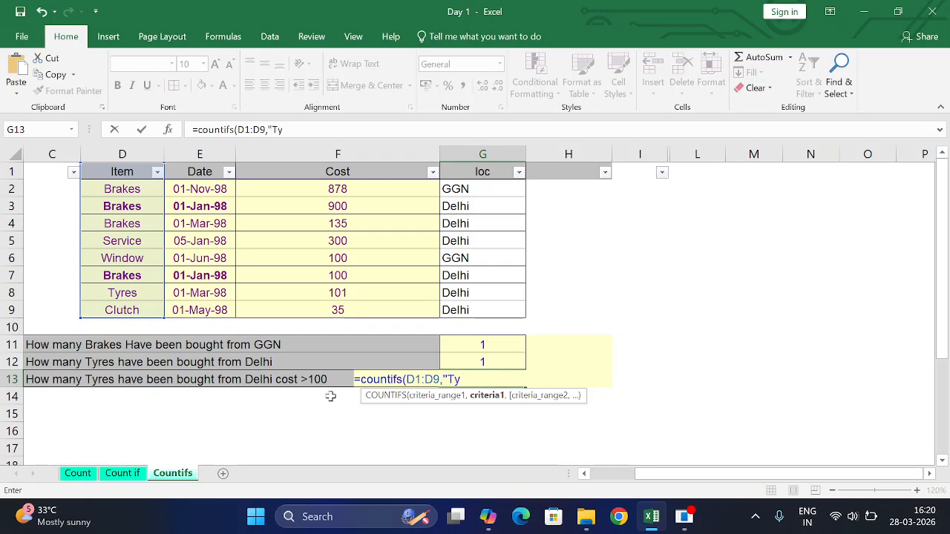
pyautogui.write('res",')
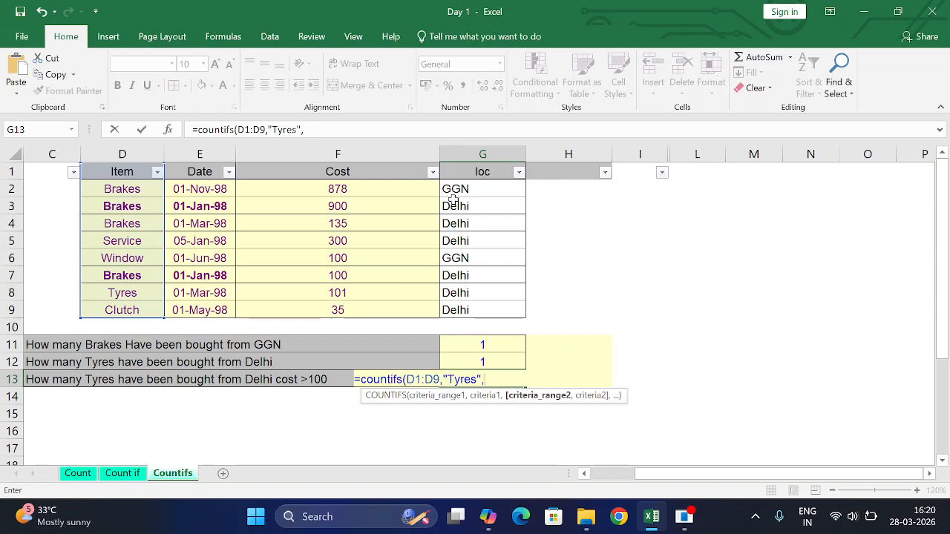
# Add second range G1:G9 with criterion "Delhi" to the COUNTIFS formula in G13
pyautogui.moveTo(466, 174); pyautogui.dragTo(460, 311)
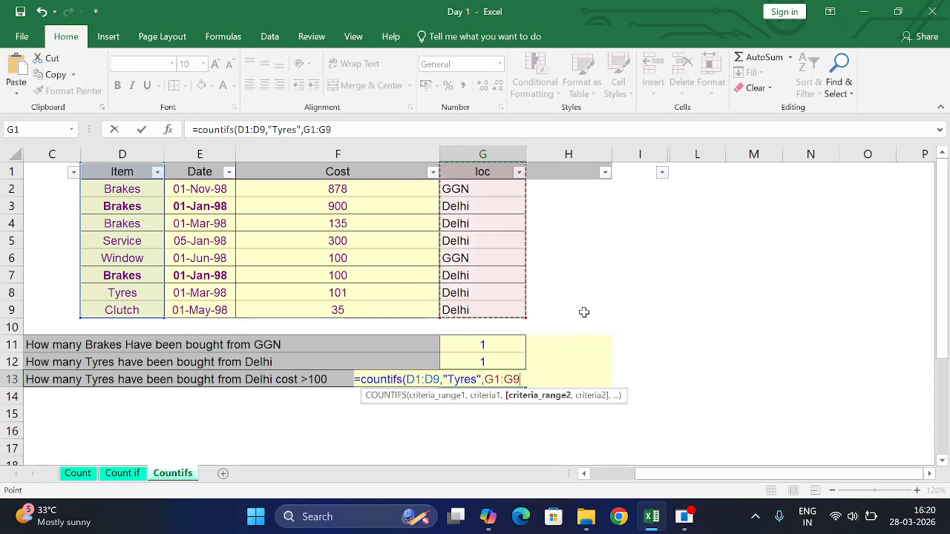
pyautogui.write(',')
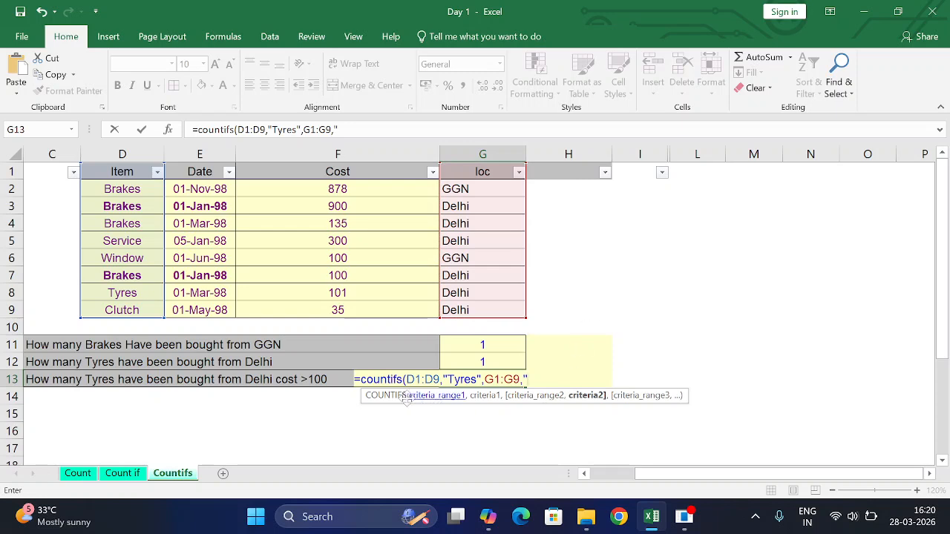
pyautogui.write('"Delhi')
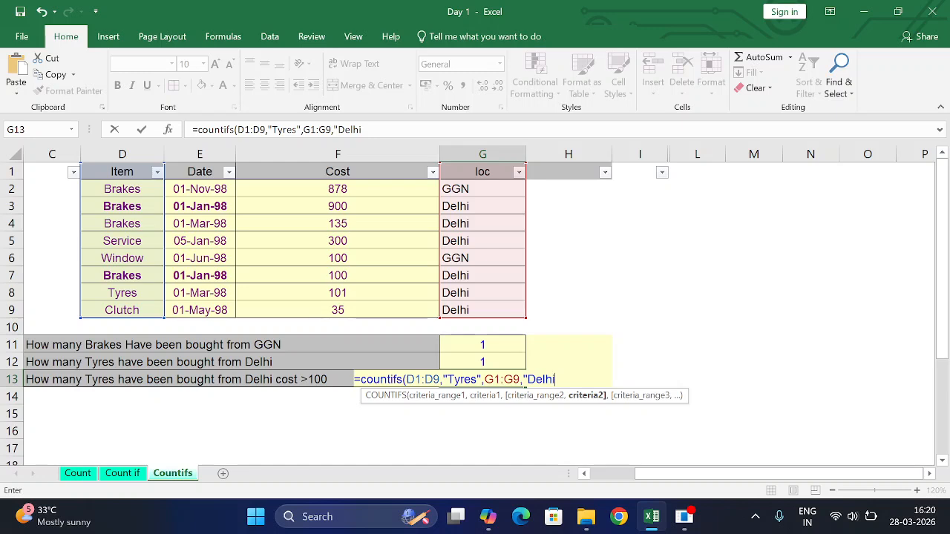
pyautogui.write('",')
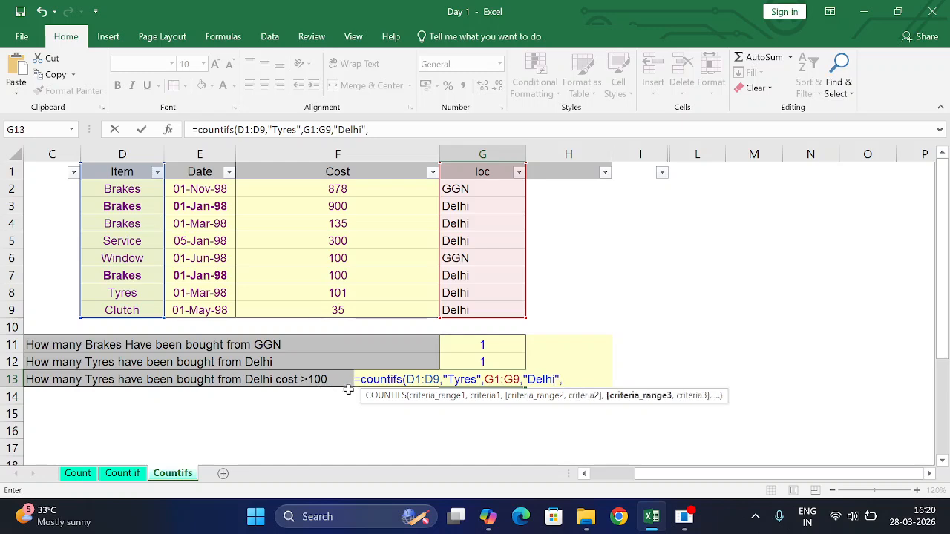
# Complete the COUNTIFS formula in G13 with third range F1:F9 and criterion ">100"
pyautogui.click(353, 178)
pyautogui.moveTo(353, 189); pyautogui.dragTo(356, 305)
pyautogui.write(',">')
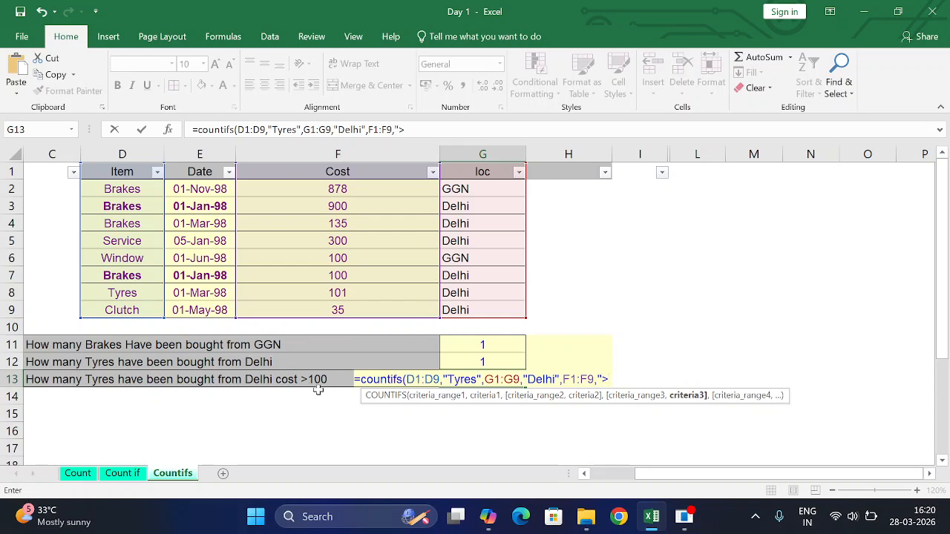
pyautogui.write('100')
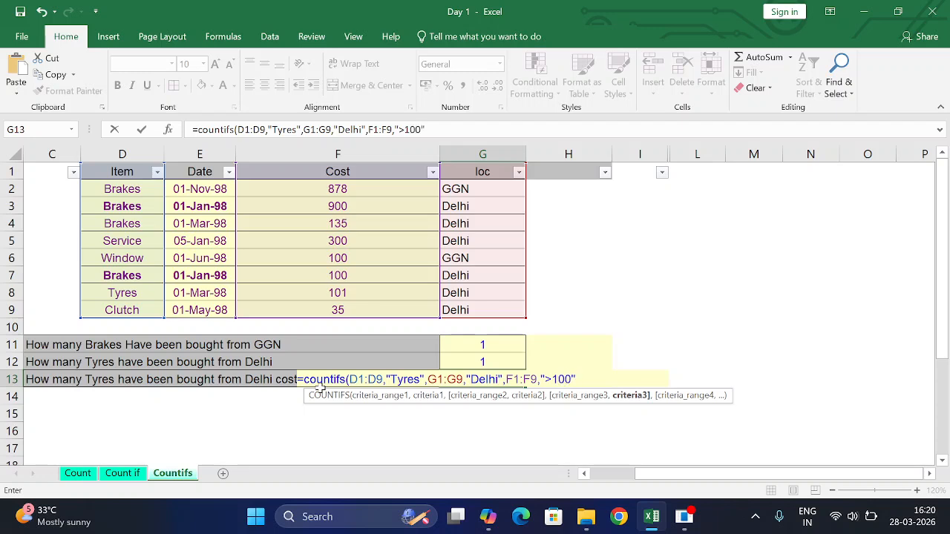
pyautogui.write('")')
pyautogui.press('Return')
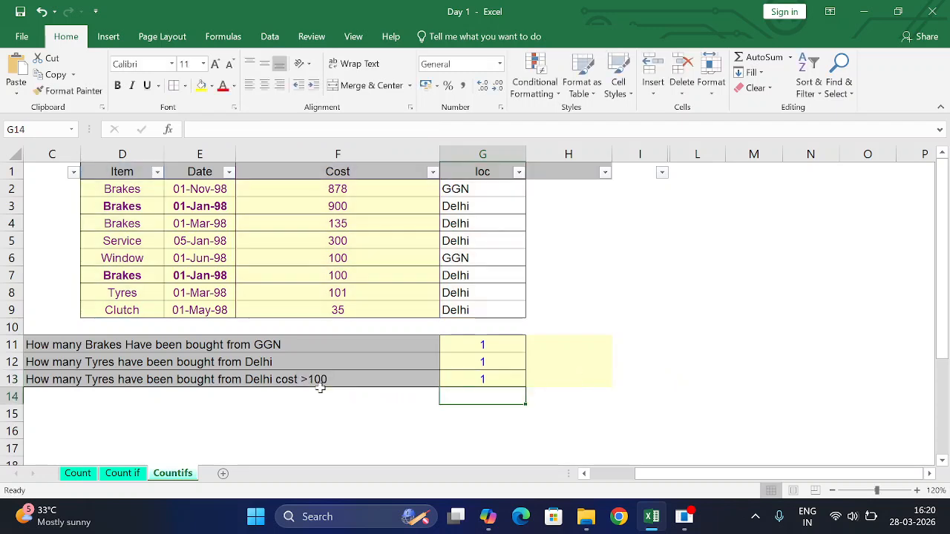
# Review the G13 formula against the item, date and cost of the Tyres row
pyautogui.click(490, 377)
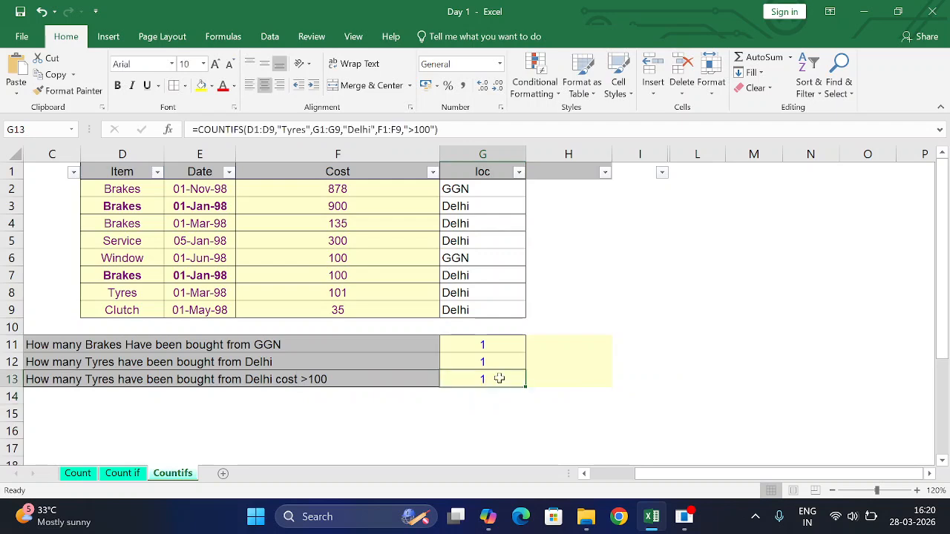
pyautogui.moveTo(134, 295); pyautogui.dragTo(431, 294)
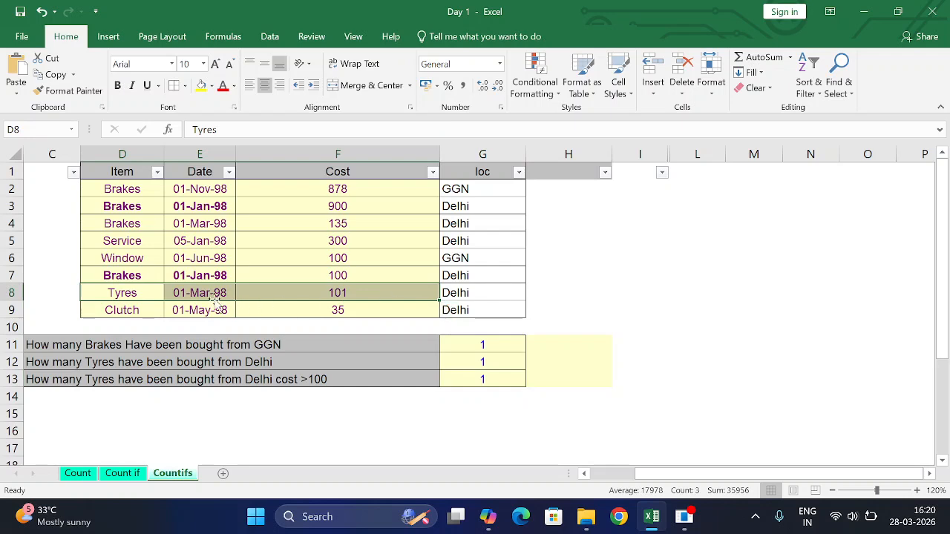
pyautogui.click(141, 294)
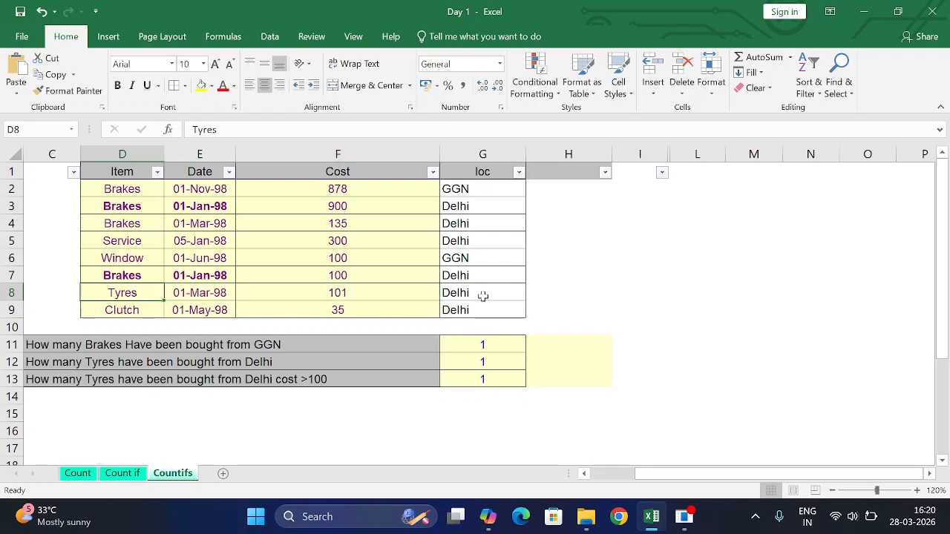
# Test the G13 formula by setting the Tyres cost in F8 to 99, and undo the change
pyautogui.click(360, 296)
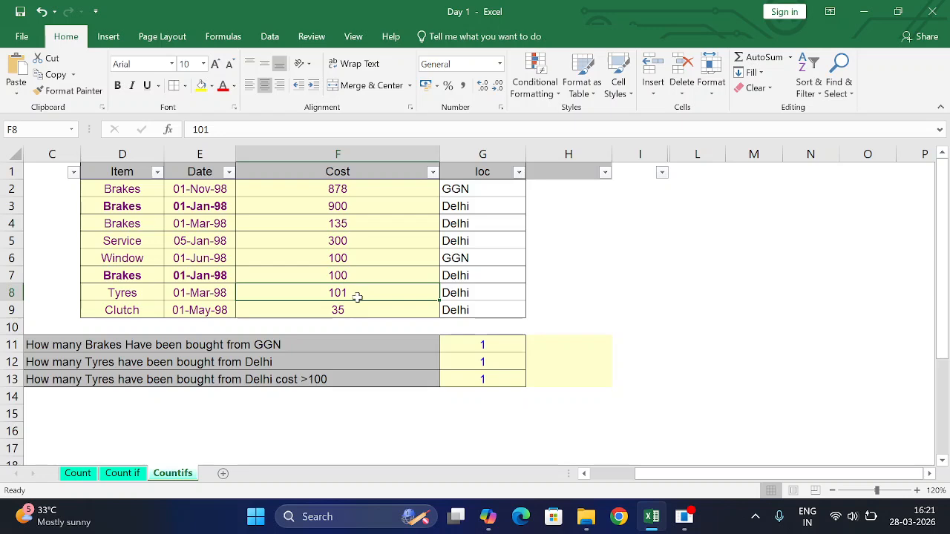
pyautogui.write('9')
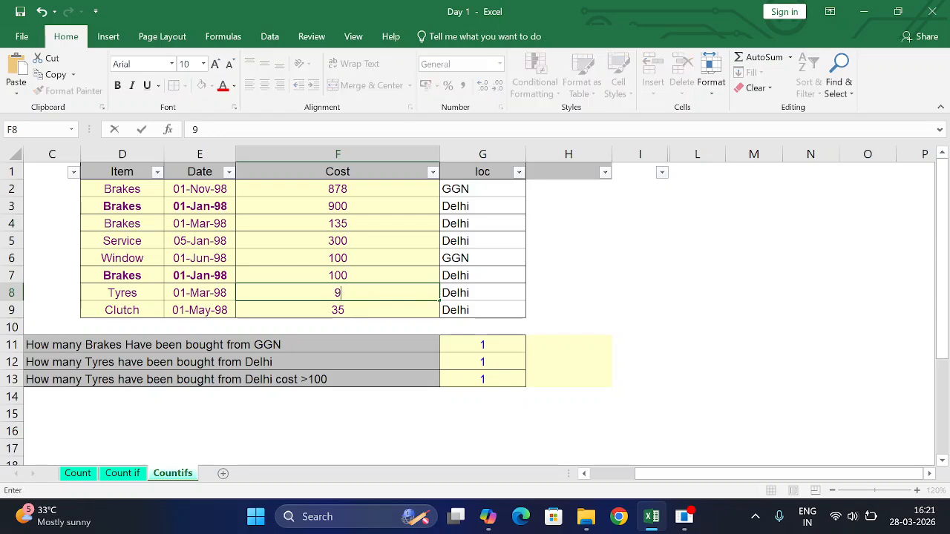
pyautogui.write('9')
pyautogui.press('Tab')
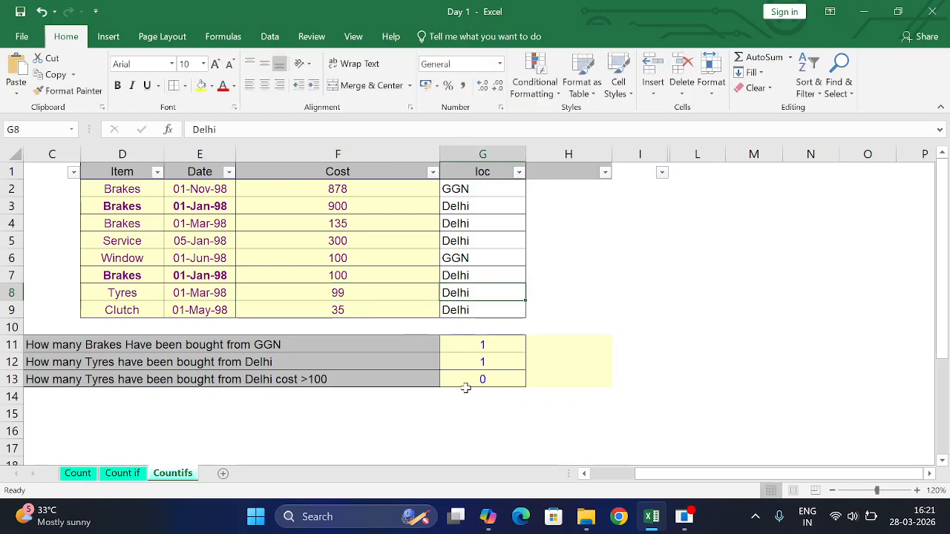
pyautogui.click(489, 379)
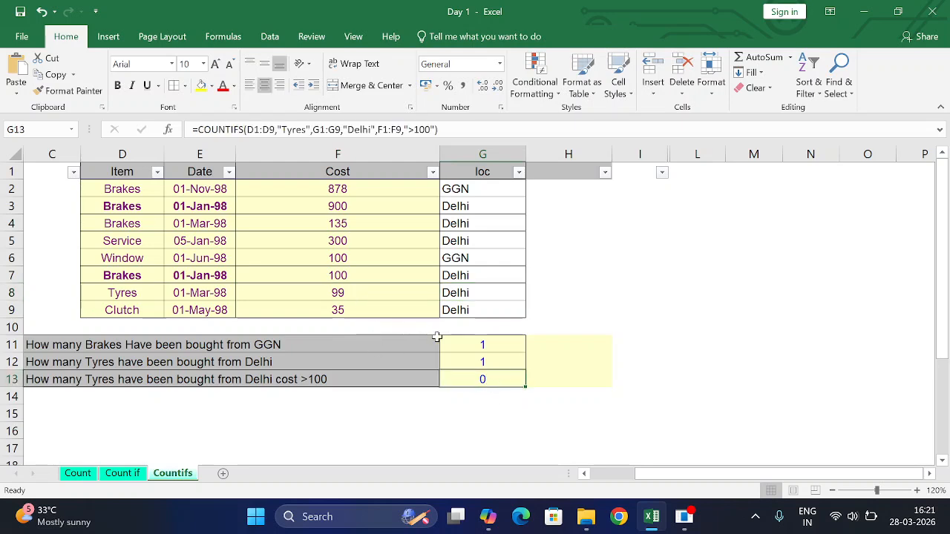
pyautogui.hotkey('ctrl', 'z')
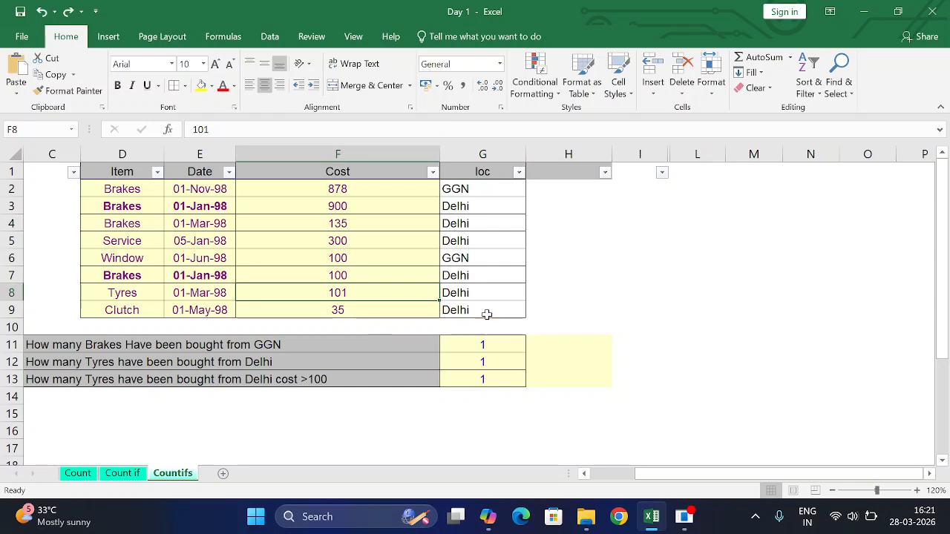
# Test the Tyres formulas by copying GGN from G6 into G8, check G13, and undo the paste
pyautogui.click(479, 288)
pyautogui.click(474, 258)
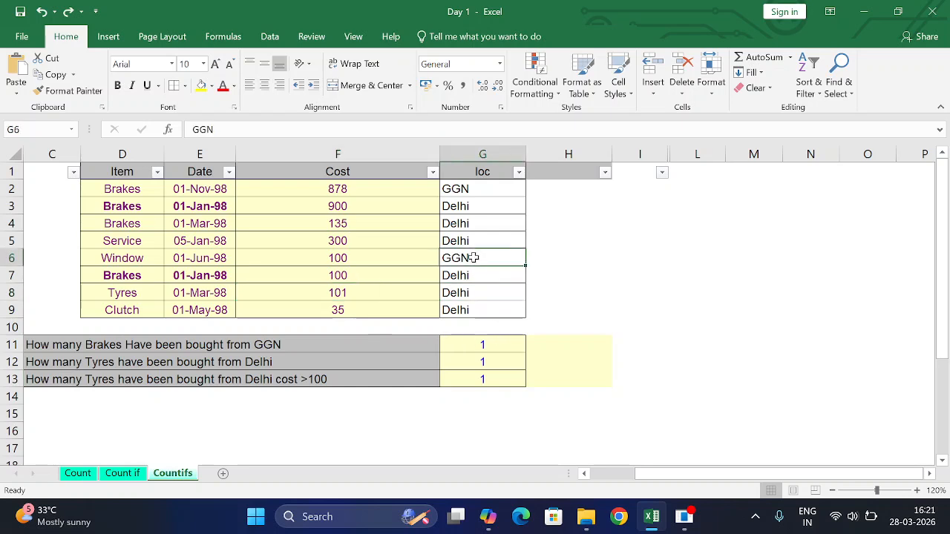
pyautogui.hotkey('ctrl', 'c')
pyautogui.click(486, 292)
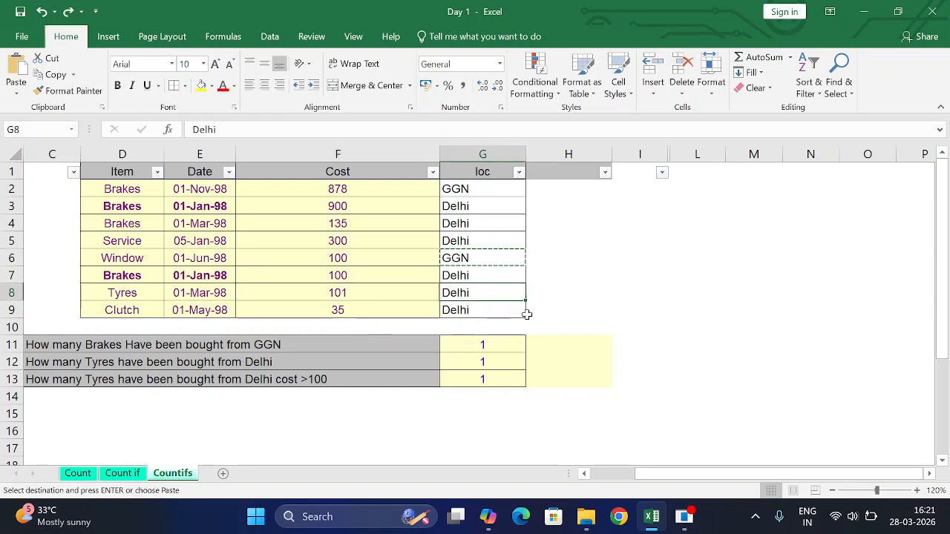
pyautogui.hotkey('ctrl', 'v')
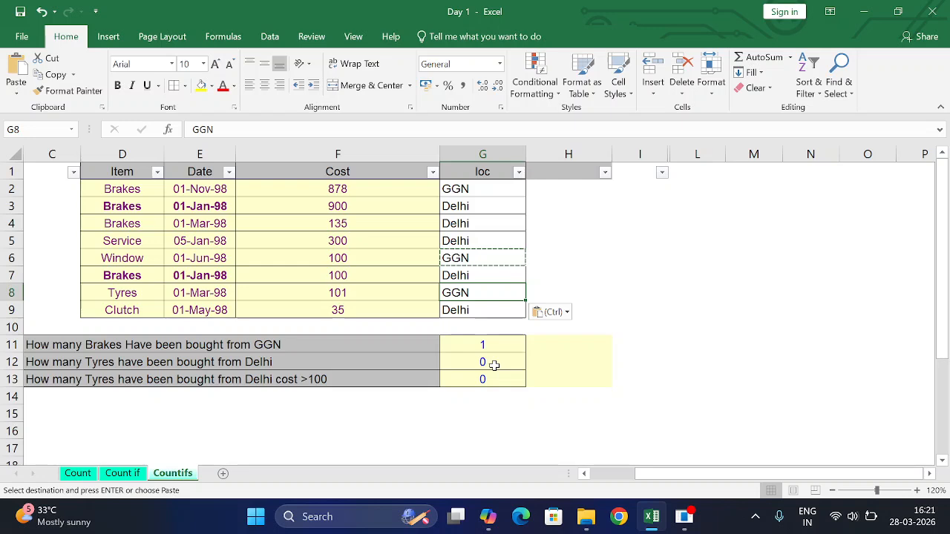
pyautogui.click(506, 379)
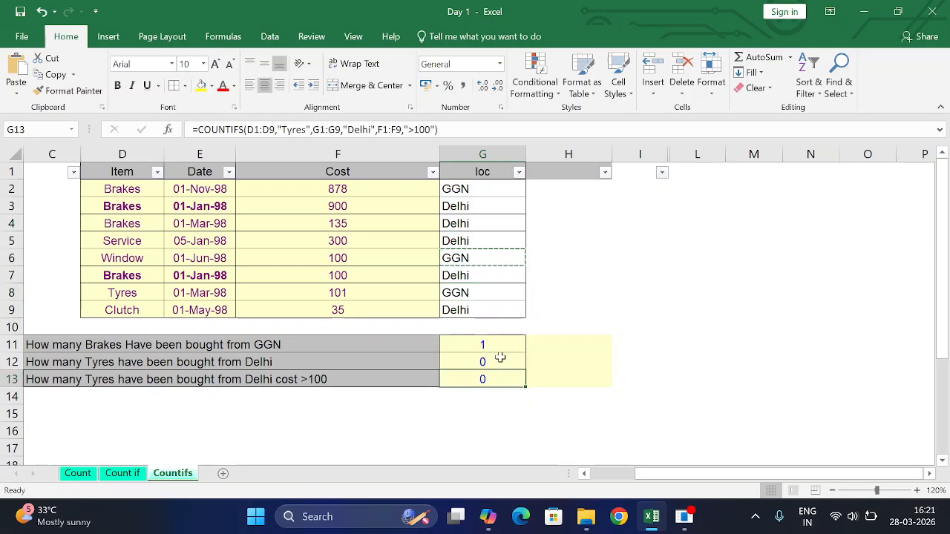
pyautogui.hotkey('ctrl', 'z')
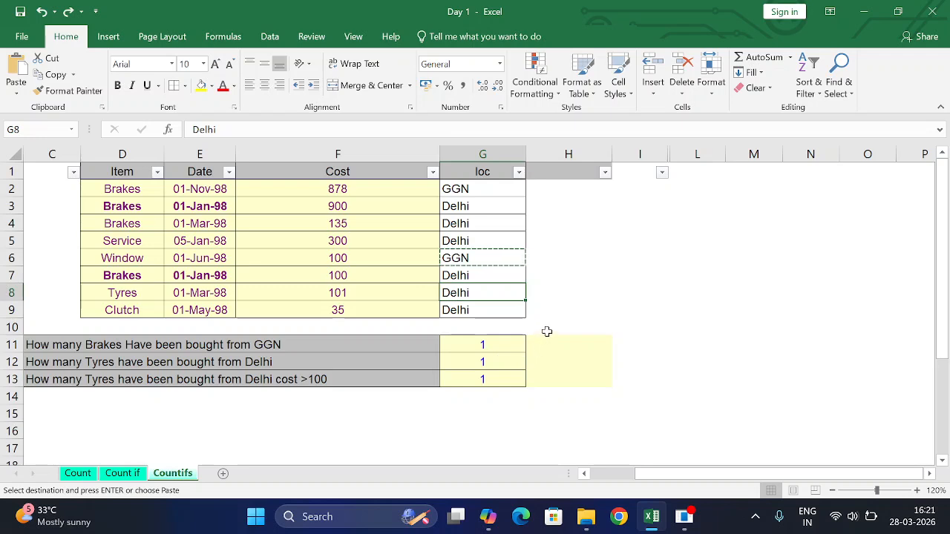